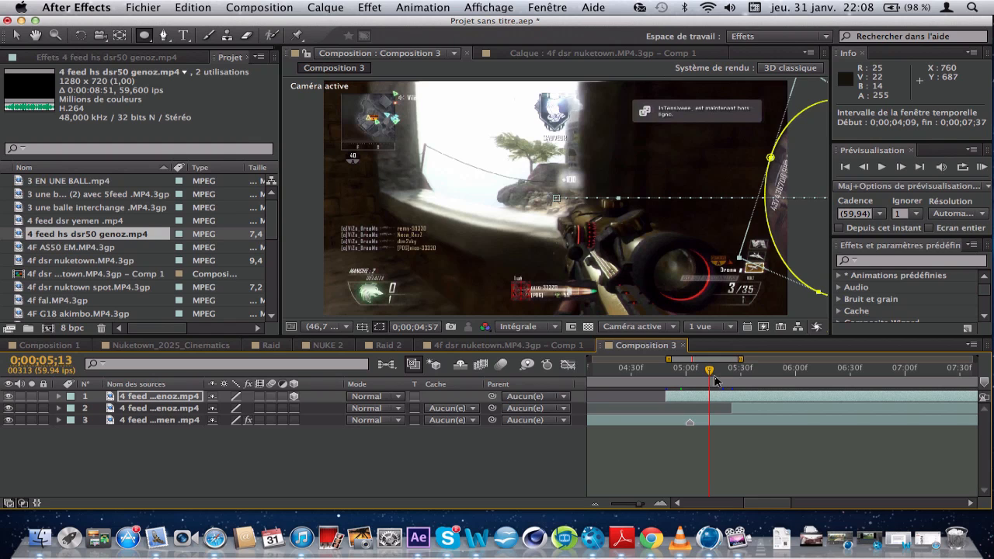
Scrub through the existing circular scope transition in Composition 3, between about 0;00;05;05 and 0;00;05;31.
left_click_drag(715, 378, 726, 379)
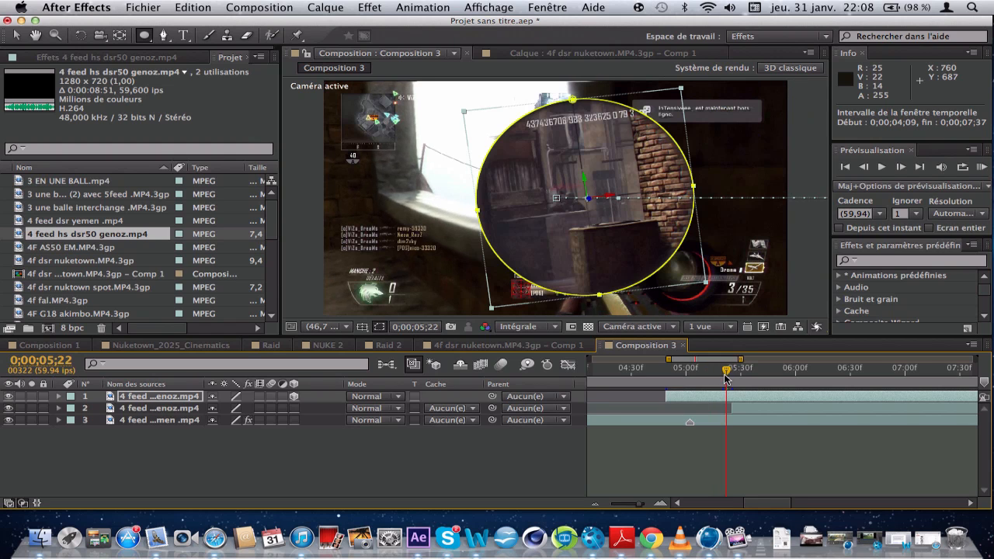
left_click(742, 371)
left_click(695, 376)
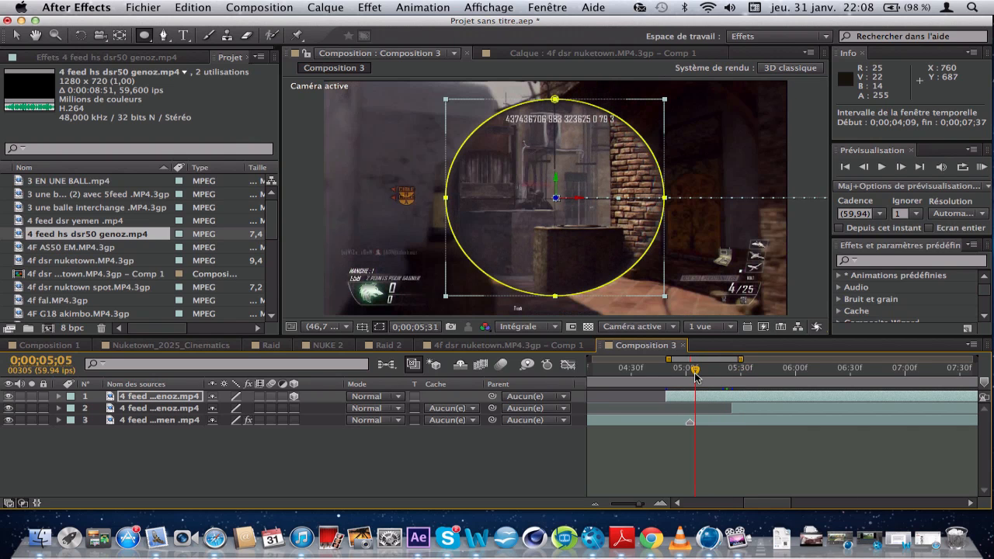
left_click(668, 375)
left_click(712, 376)
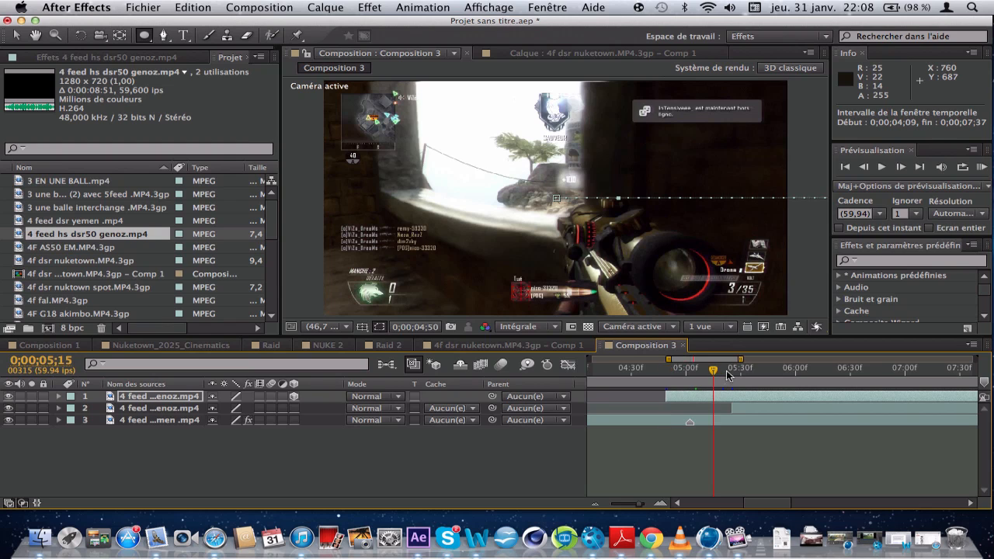
Delete the circle-masked 3D layer of 4 feed hs dsr50 genoz.mp4 from Composition 3.
left_click_drag(170, 397, 170, 413)
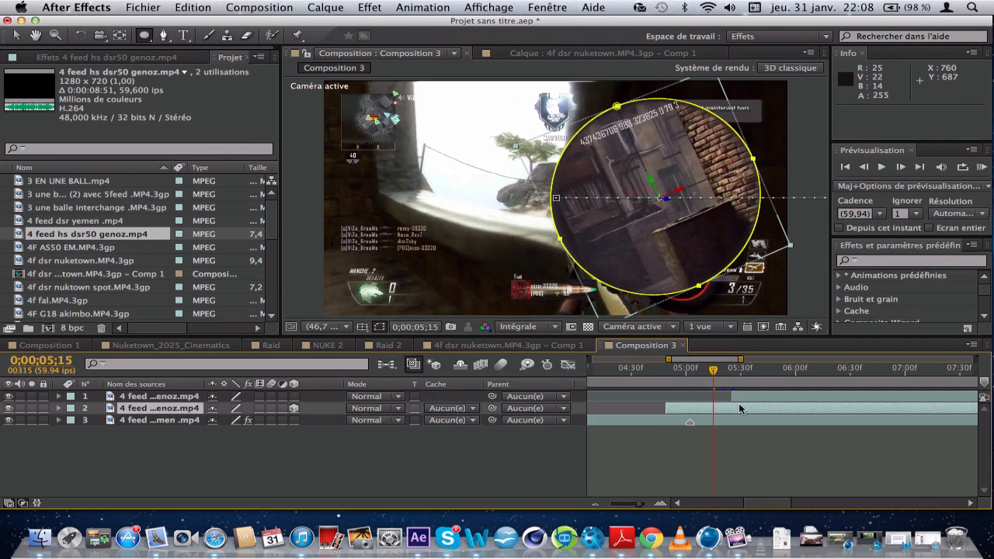
left_click(724, 371)
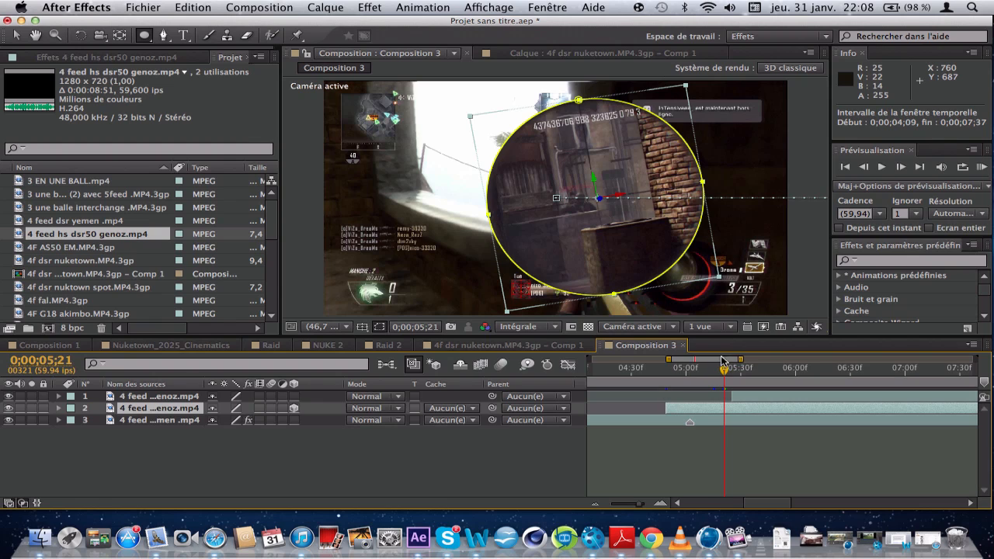
mouse_move(742, 360)
left_mouse_down()
mouse_move(768, 360)
mouse_move(757, 360)
left_mouse_up()
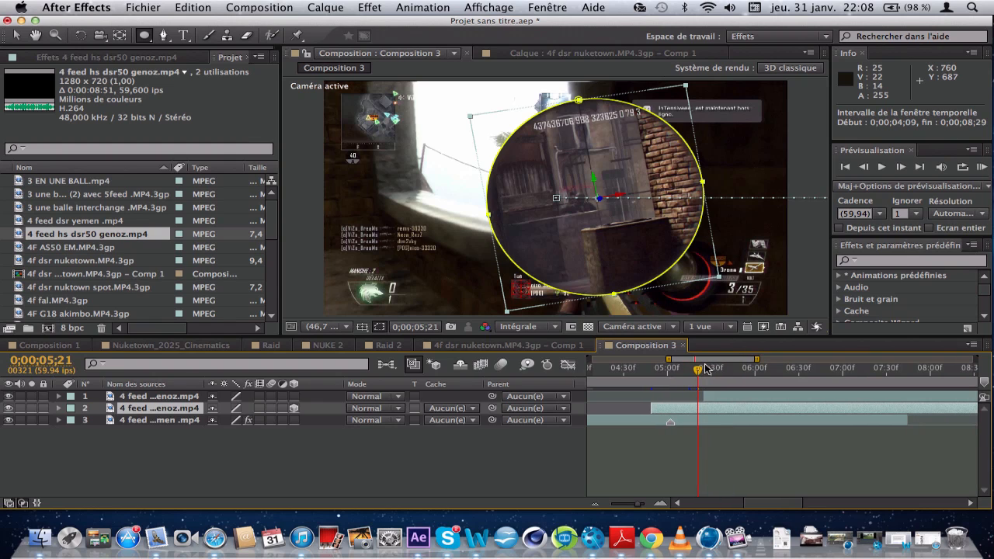
left_click_drag(670, 360, 629, 371)
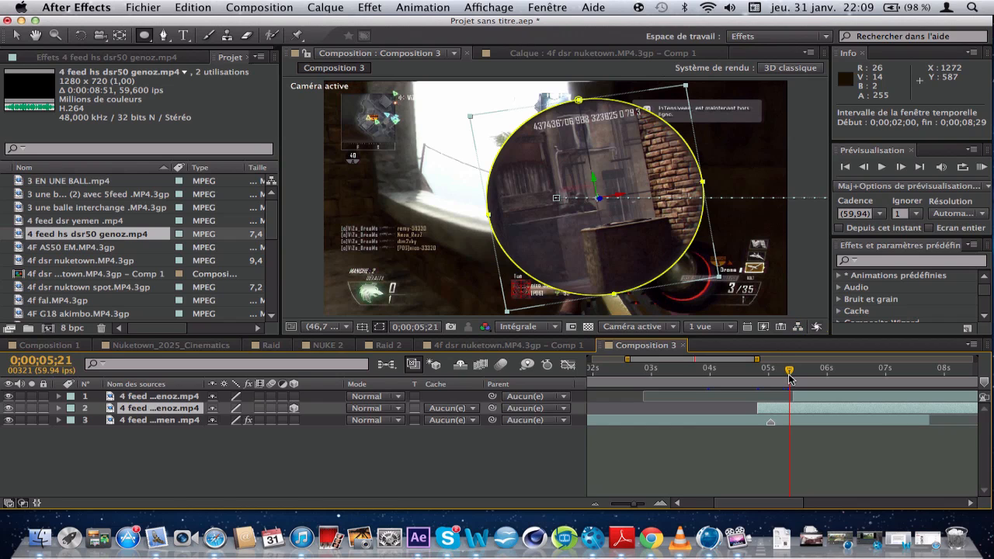
left_click_drag(789, 376, 782, 376)
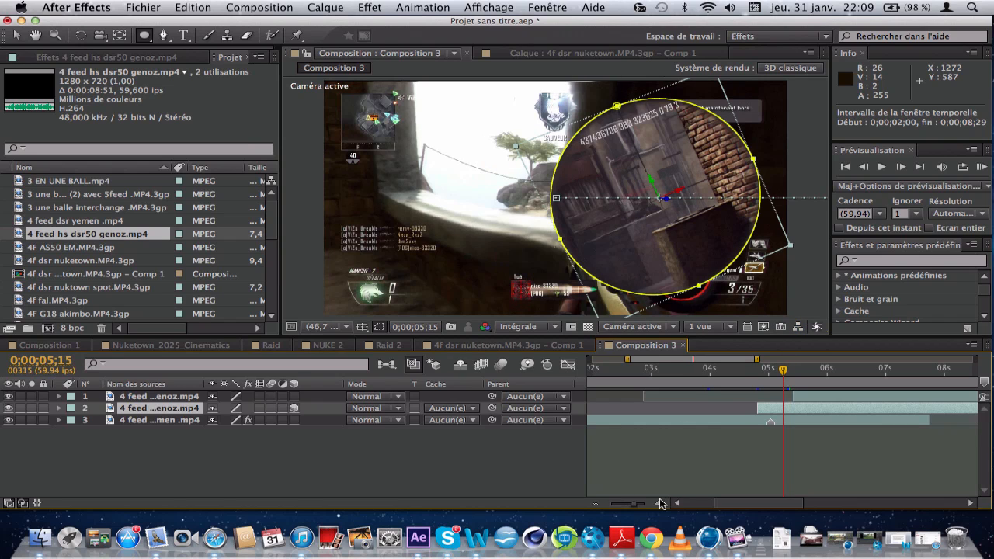
left_click(803, 384)
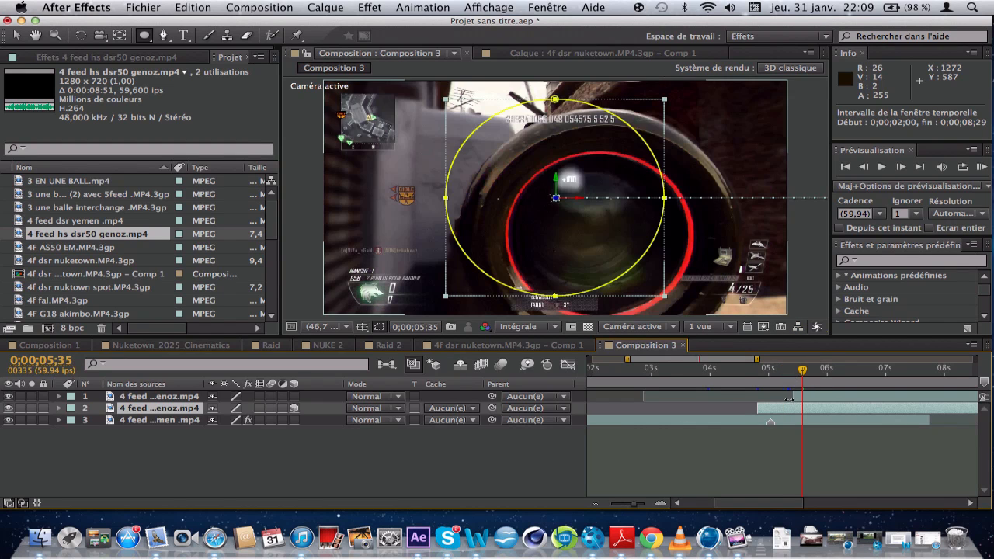
key("Delete")
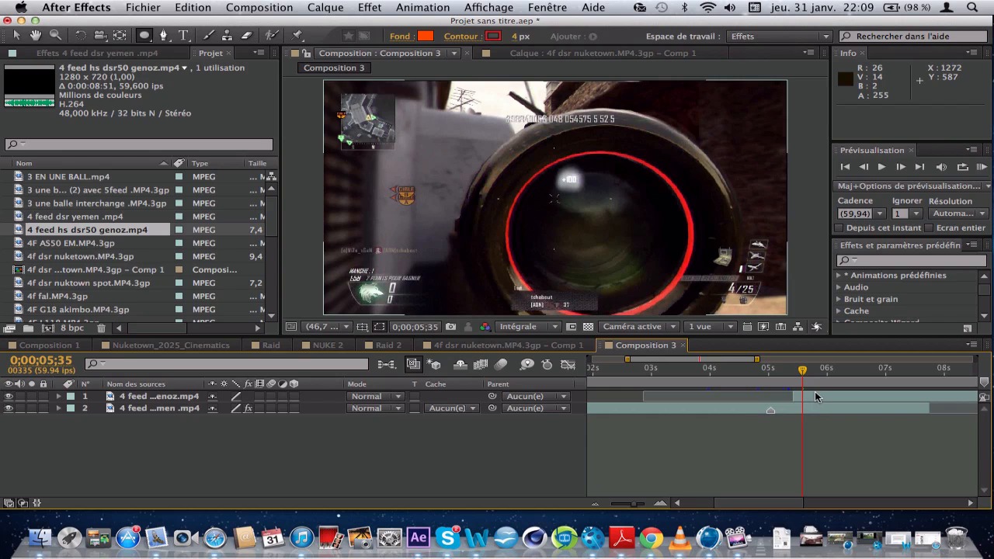
Examine the 4 feed dsr yemen footage between about 0;00;03;49 and 0;00;05;24, looking for the point where the transition should happen.
left_click(785, 396)
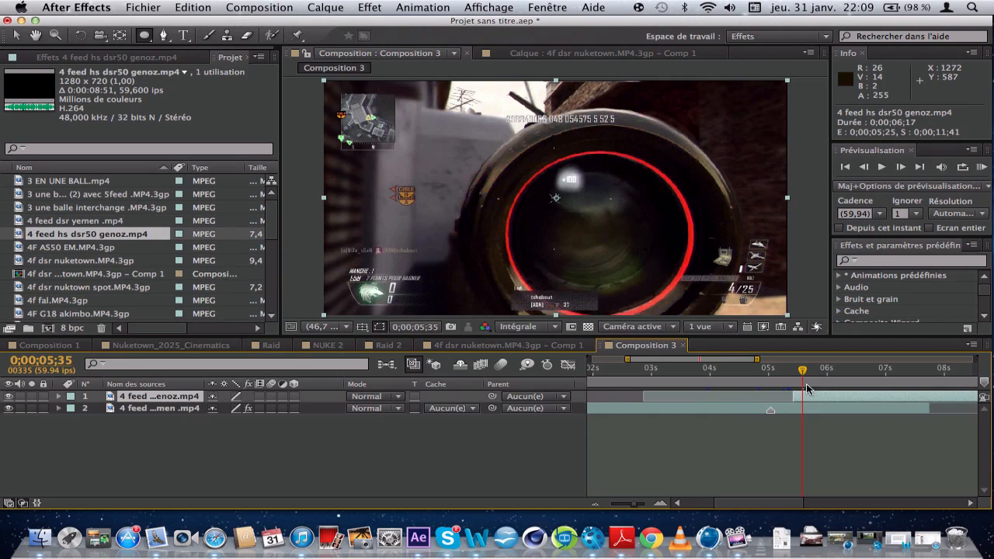
left_click(709, 383)
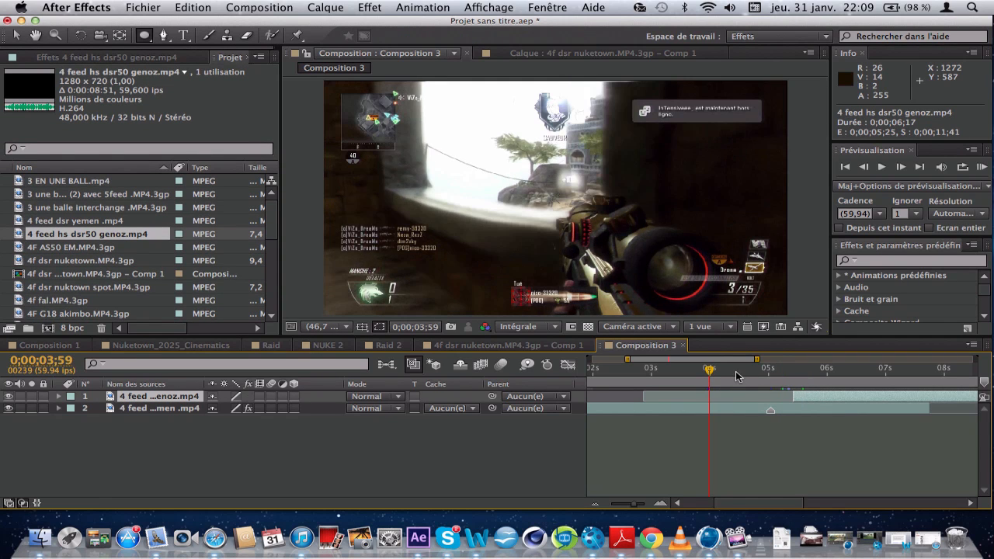
left_click(736, 381)
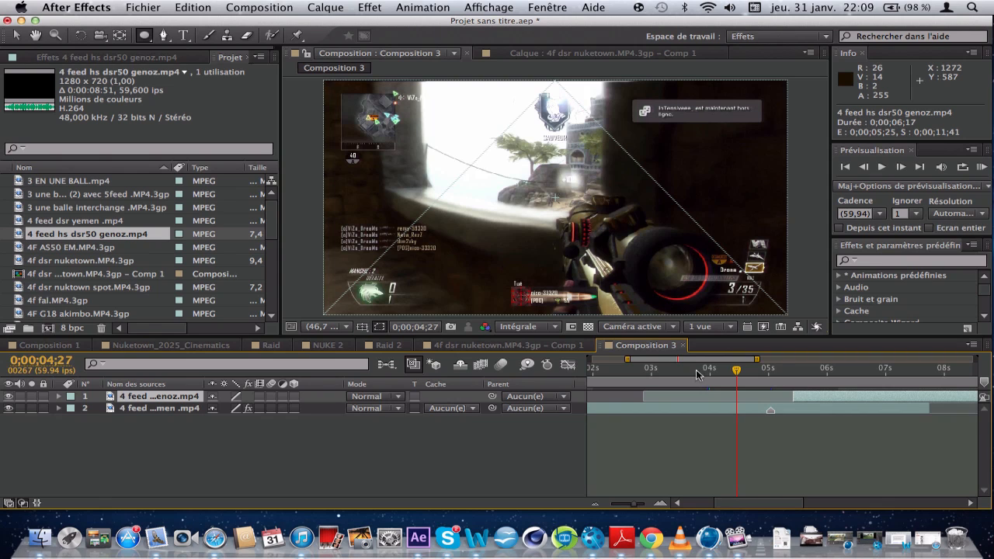
left_click(698, 380)
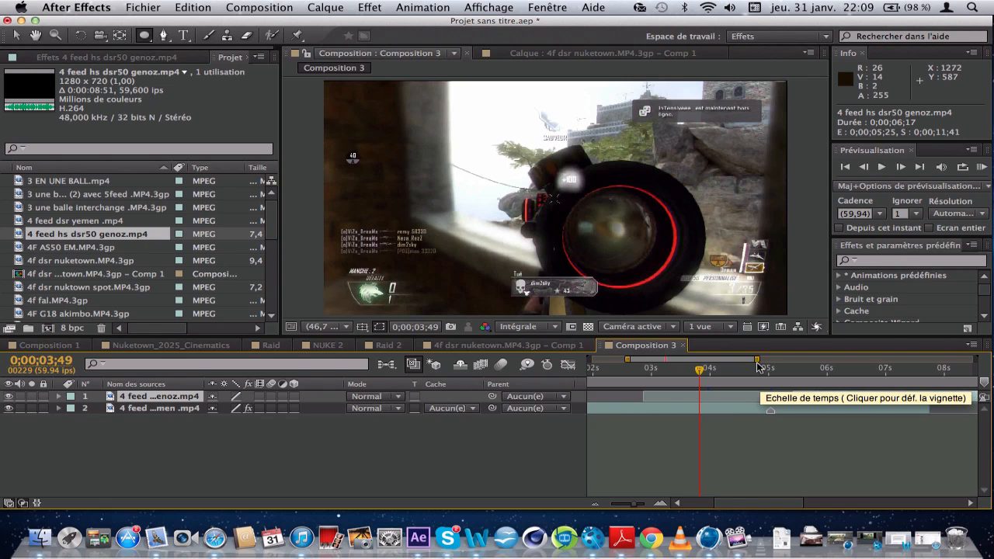
left_click(715, 372)
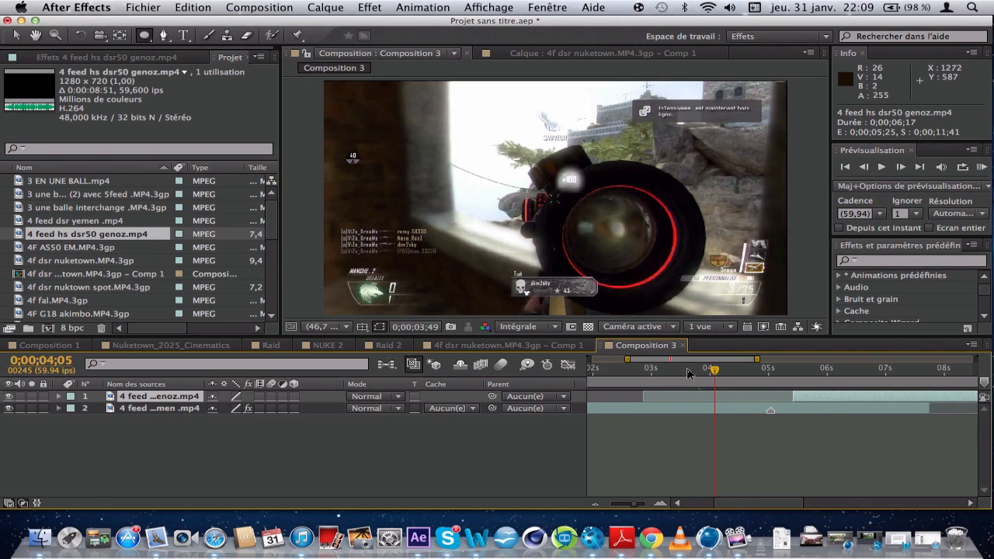
left_click(711, 412)
left_click(727, 371)
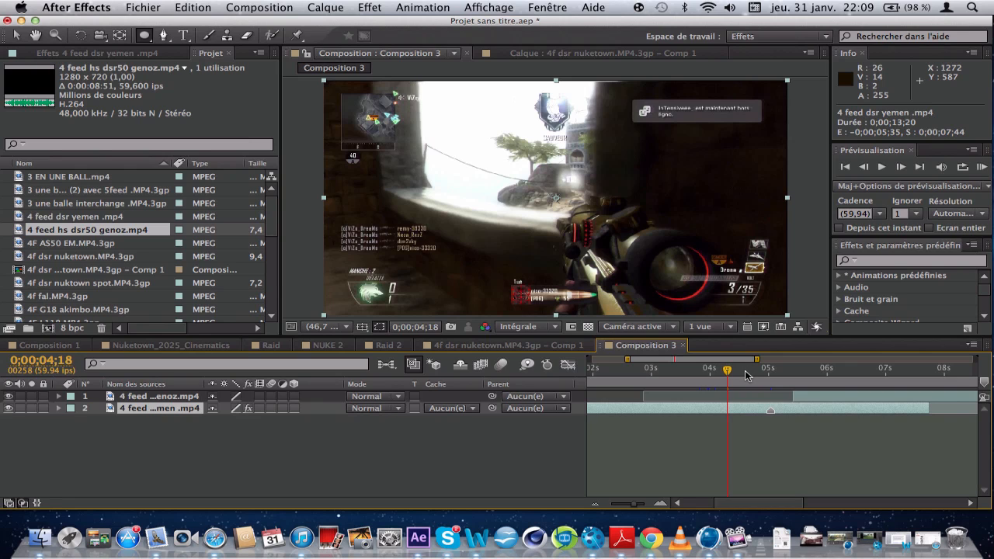
left_click(745, 372)
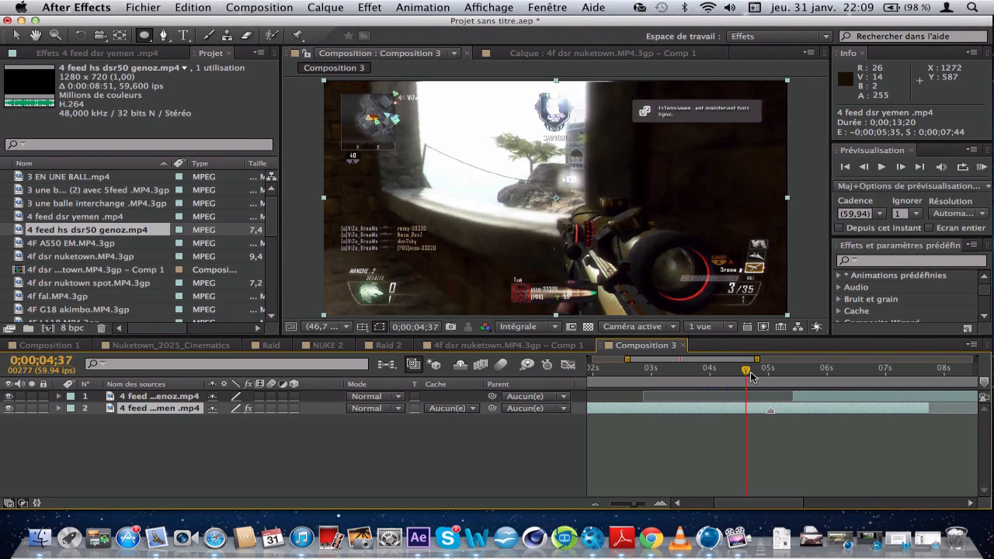
left_click(767, 372)
left_click(782, 370)
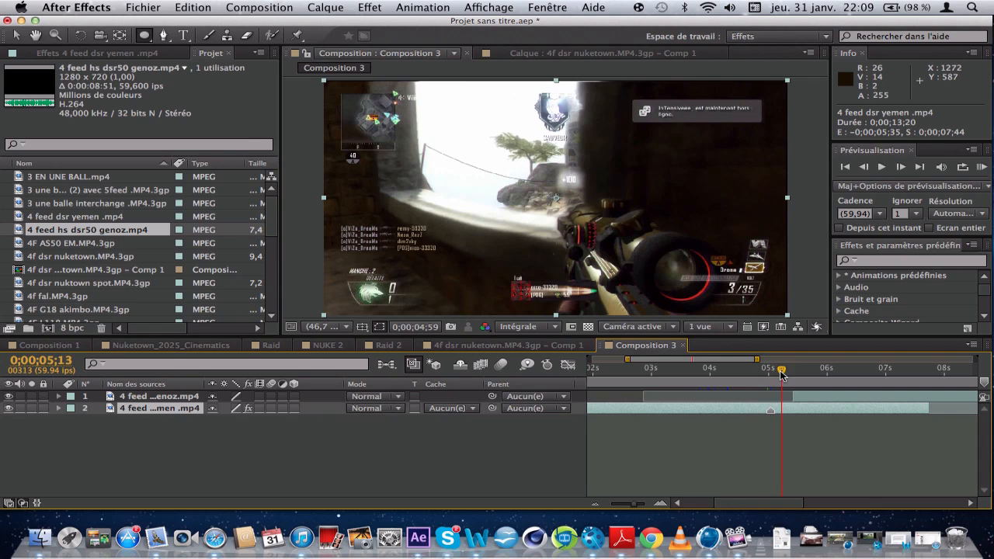
left_click(791, 370)
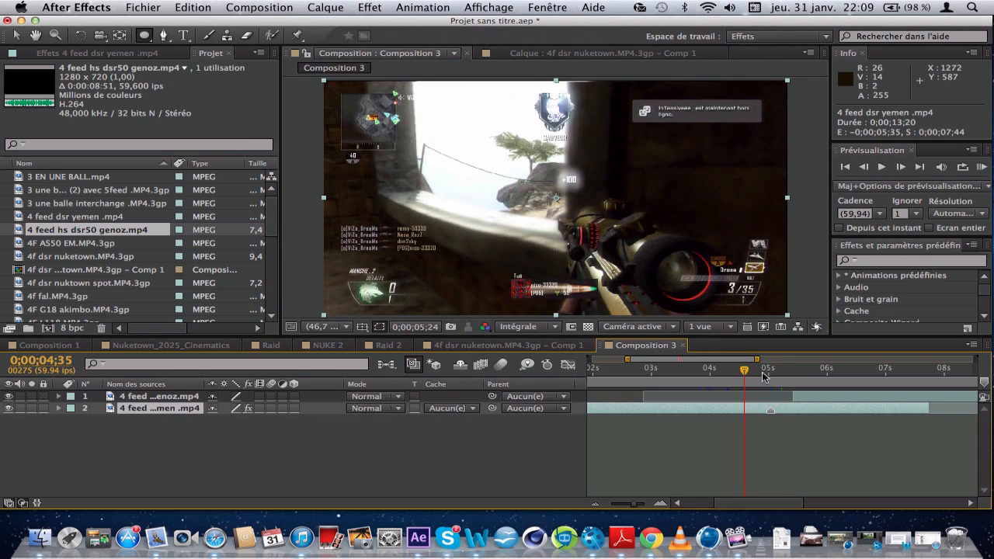
Extend the trimmed start of the 4 feed hs dsr50 genoz.mp4 layer back to 0;00;02;52.
left_click(791, 373)
left_click(801, 400)
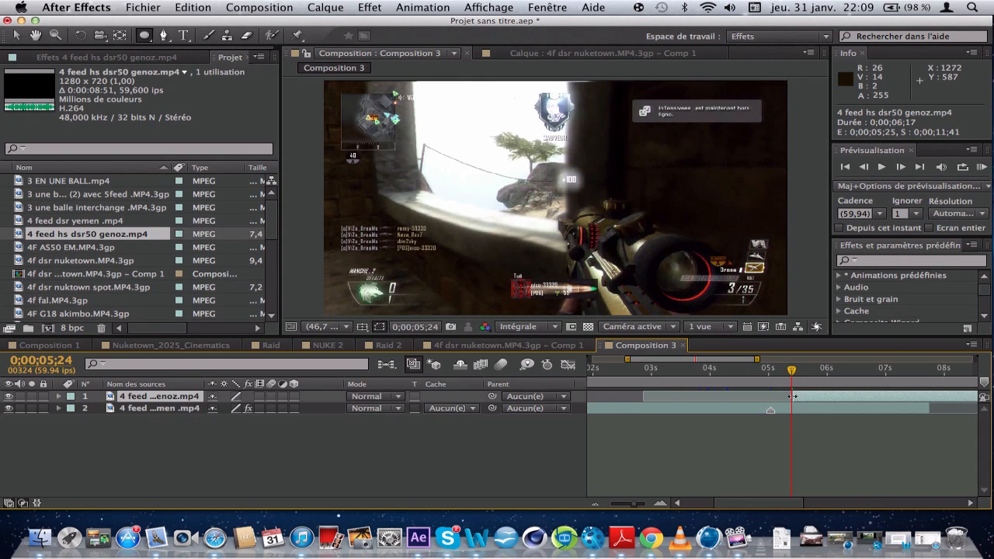
left_click_drag(792, 397, 643, 398)
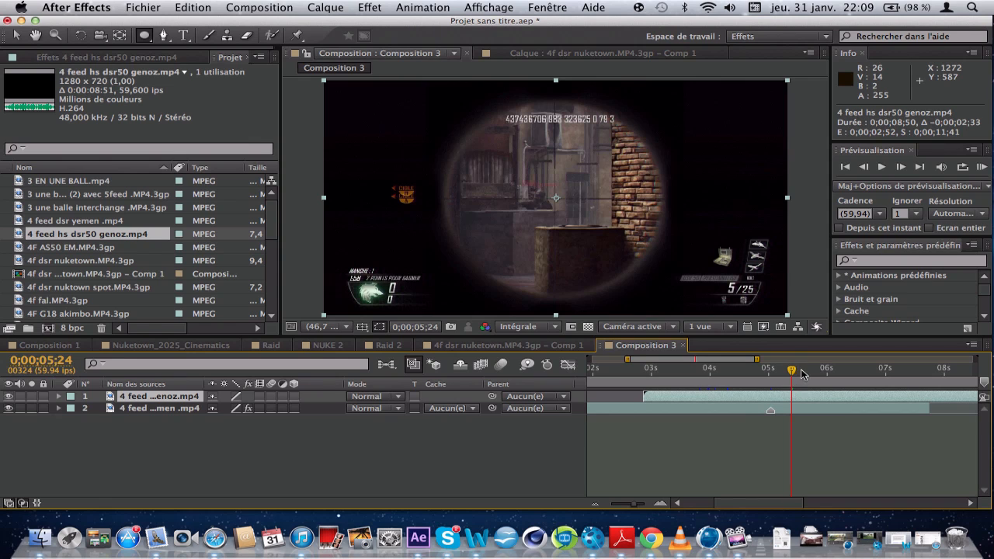
Shift the 4 feed hs dsr50 genoz.mp4 layer to start at 0;00;03;11, aligning its scoped-in frame with the playhead at 0;00;05;44.
left_click(793, 370)
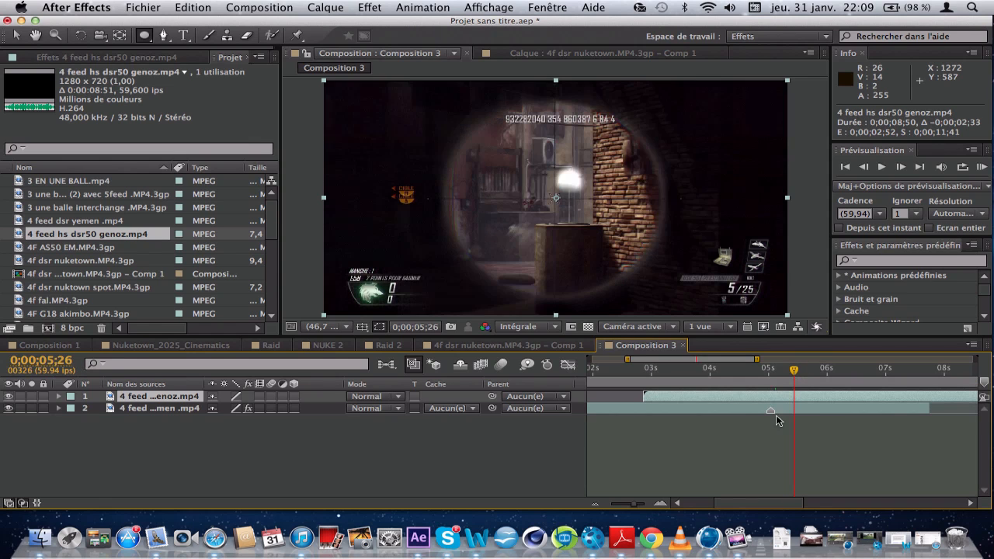
left_click(812, 372)
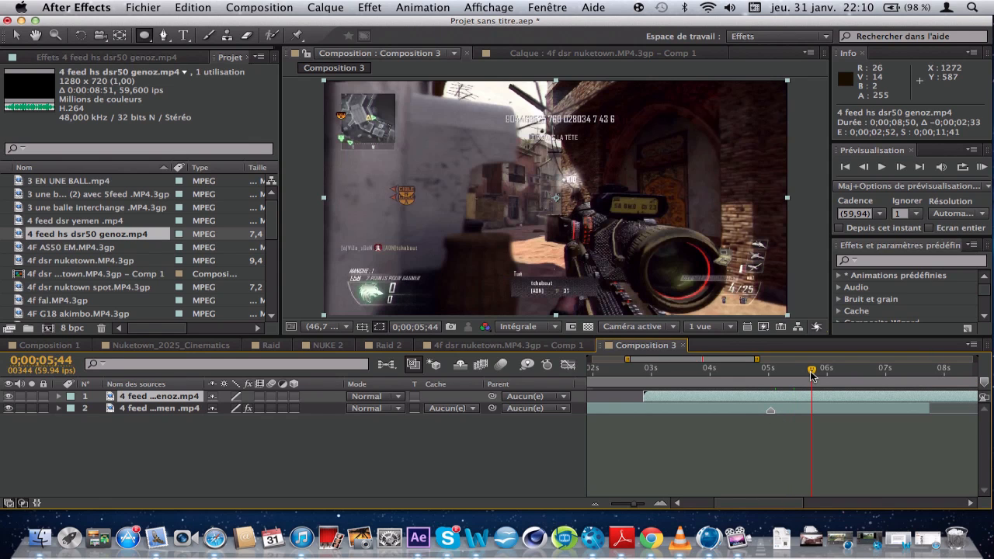
left_click(667, 505)
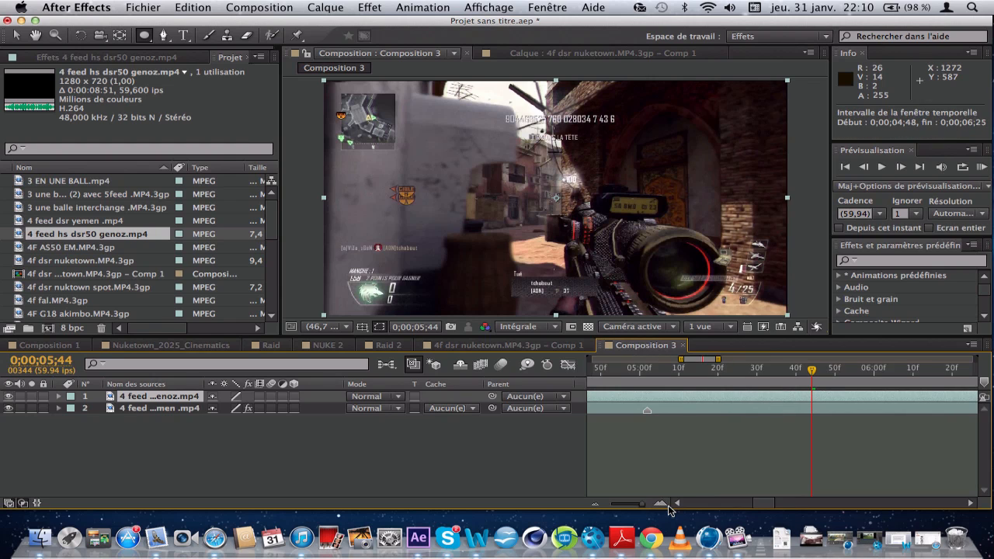
left_click_drag(748, 400, 836, 400)
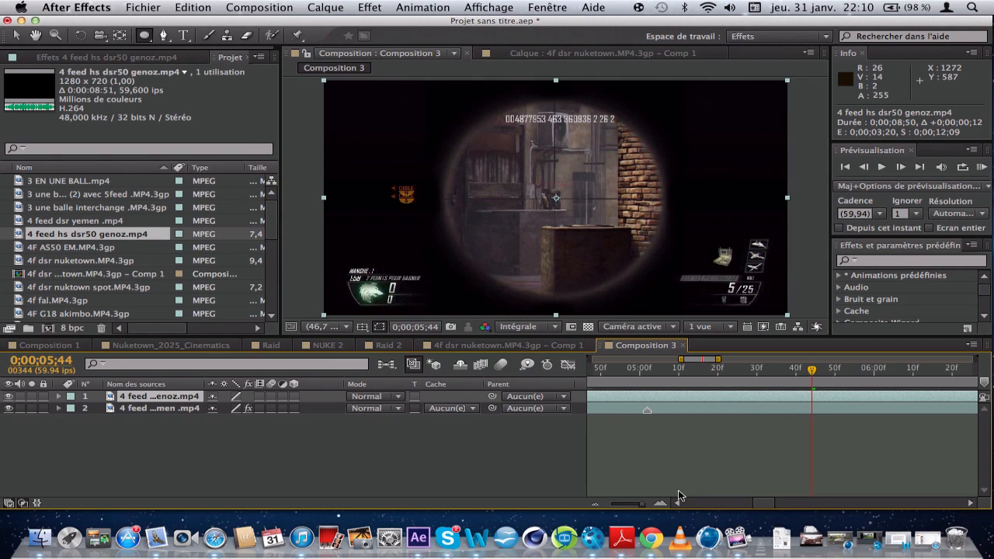
left_click(657, 504)
left_click(658, 504)
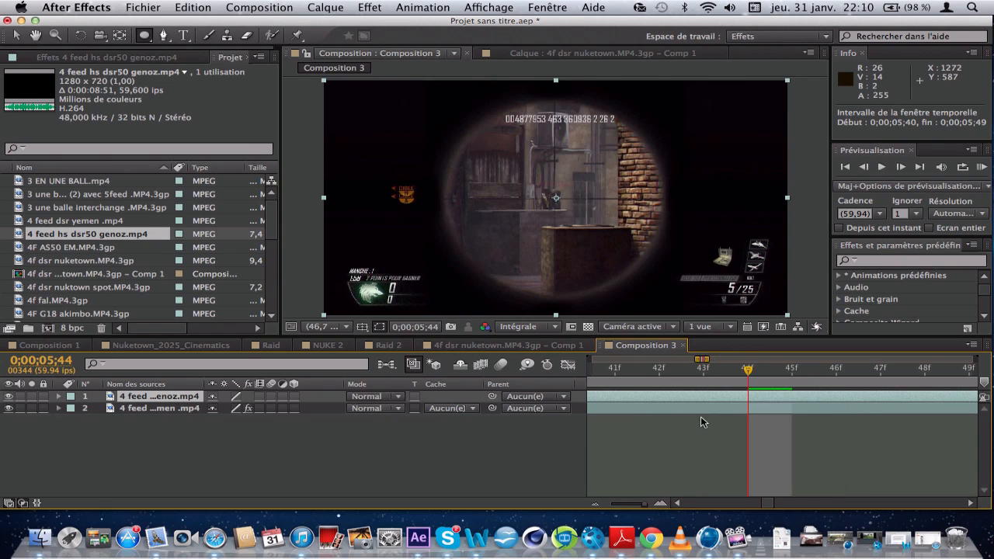
left_click_drag(717, 397, 562, 401)
left_click_drag(806, 403, 633, 390)
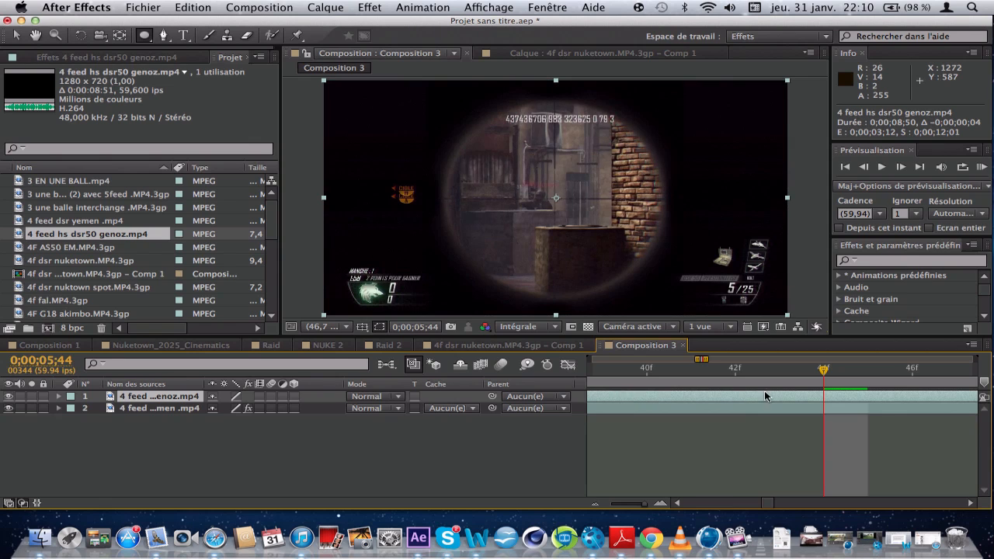
mouse_move(837, 396)
left_mouse_down()
mouse_move(640, 388)
mouse_move(836, 398)
left_mouse_up()
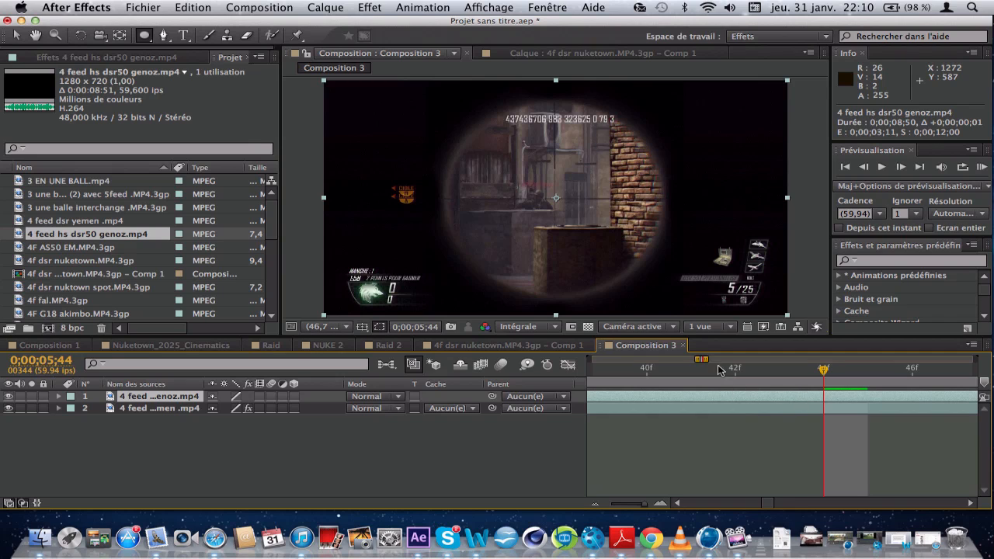
Split the 4 feed hs dsr50 genoz.mp4 layer at 0;00;05;44 and delete the part before the cut.
left_click_drag(697, 359, 690, 359)
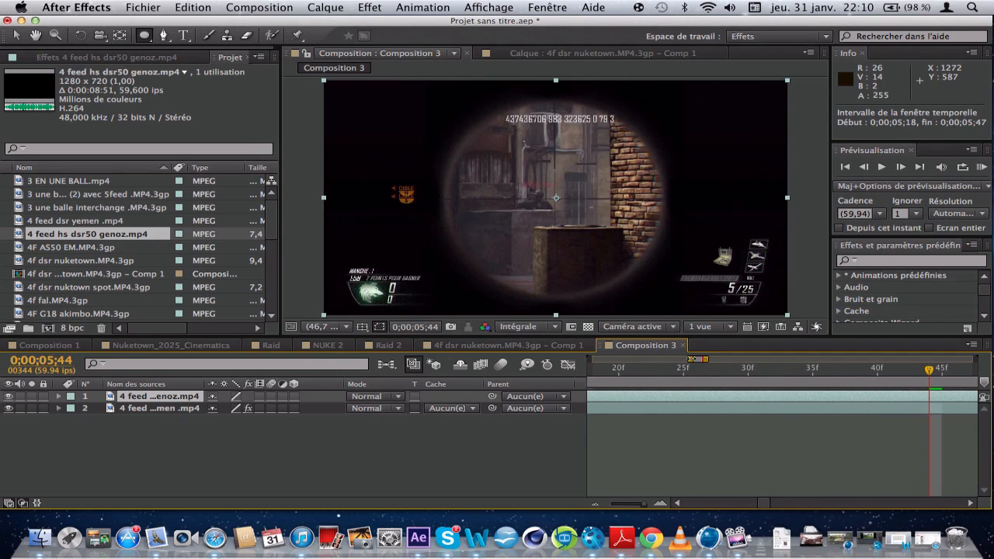
key("super+shift+d")
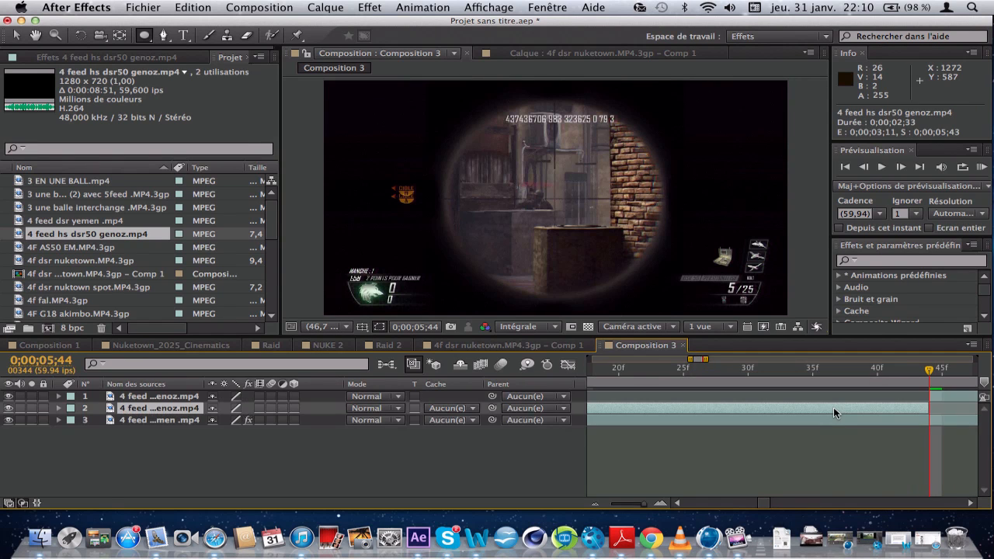
key("Delete")
Duplicate the remaining 4 feed hs dsr50 genoz.mp4 layer and enable time remapping on the upper copy.
left_click(936, 395)
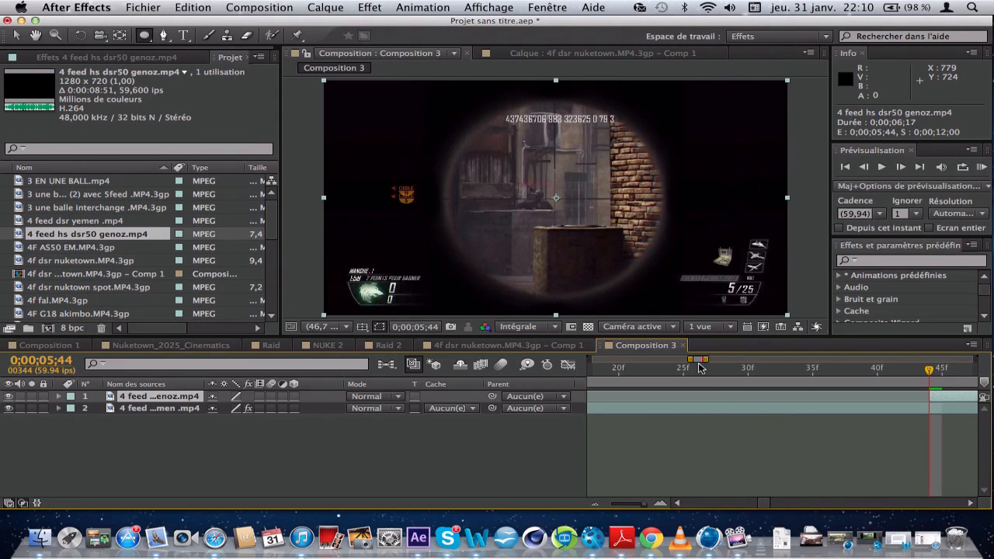
left_click_drag(699, 360, 705, 361)
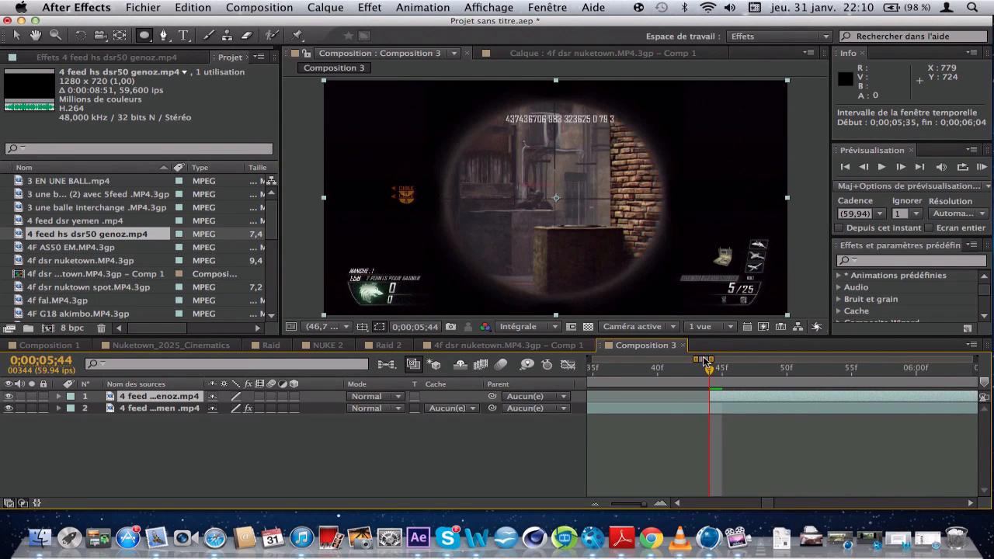
key("super+d")
left_click(337, 7)
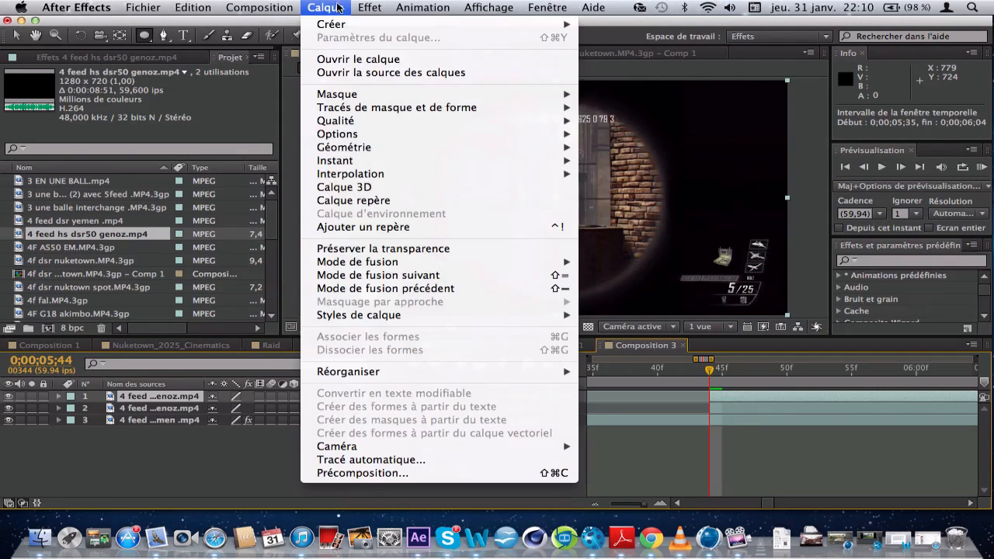
mouse_move(369, 161)
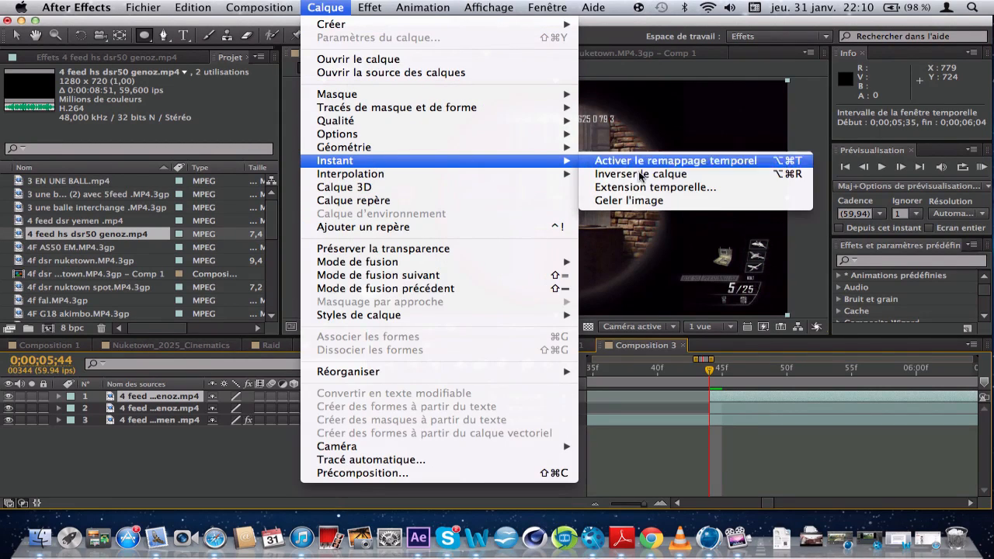
left_click(674, 160)
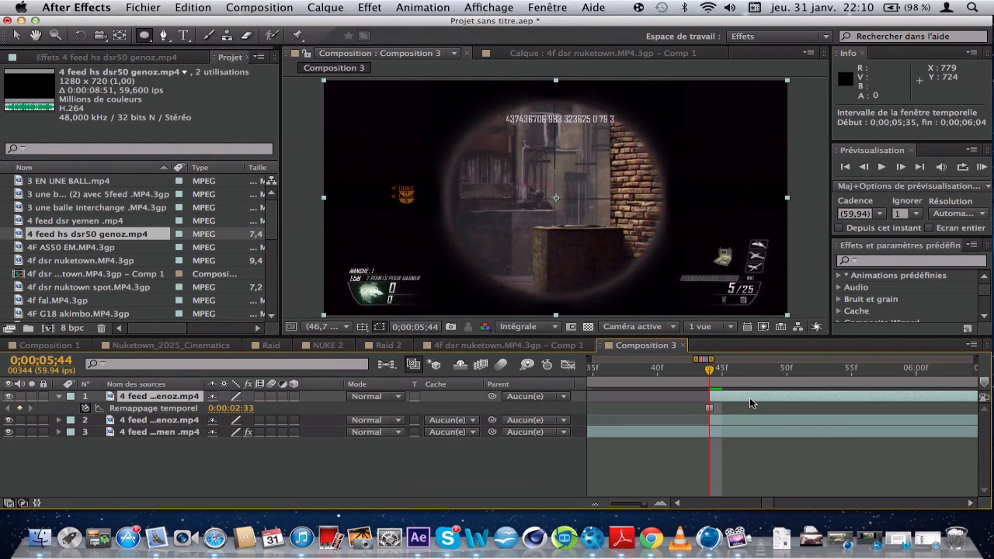
Shift the time-remapped 4 feed hs dsr50 genoz.mp4 copy to start at 0;00;05;34 and the other copy to start at 0;00;06;23.
left_click(734, 373)
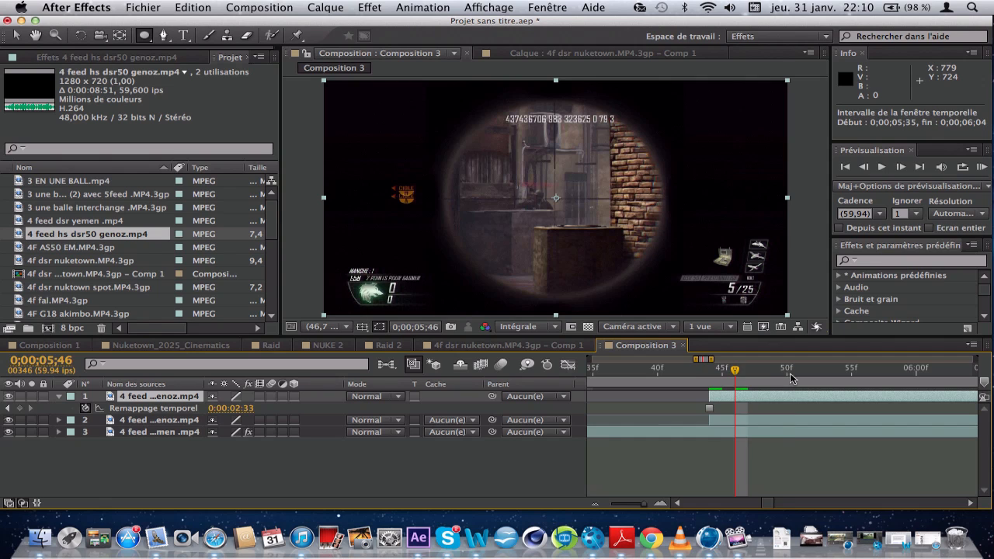
left_click(709, 378)
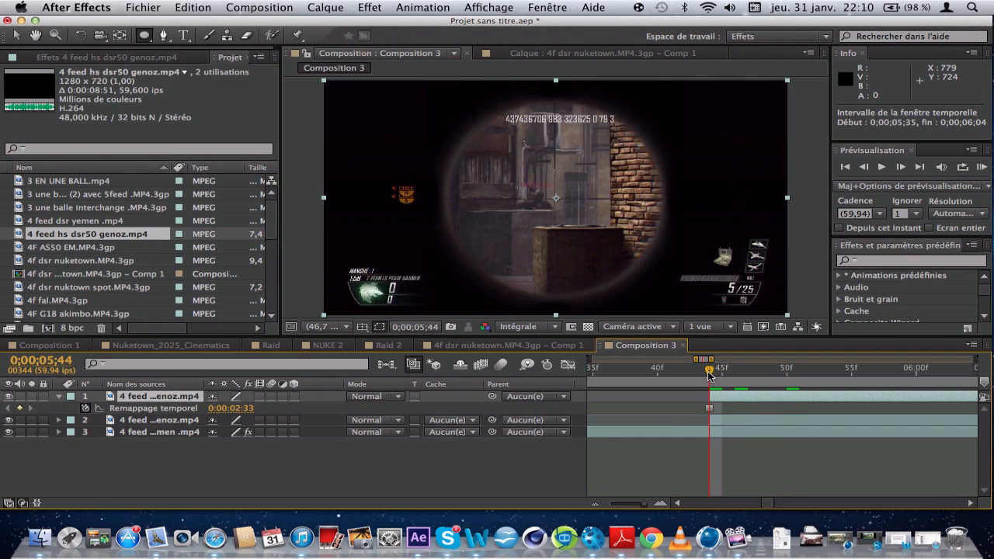
left_click(661, 503)
left_click(662, 503)
left_click(594, 504)
left_click(594, 504)
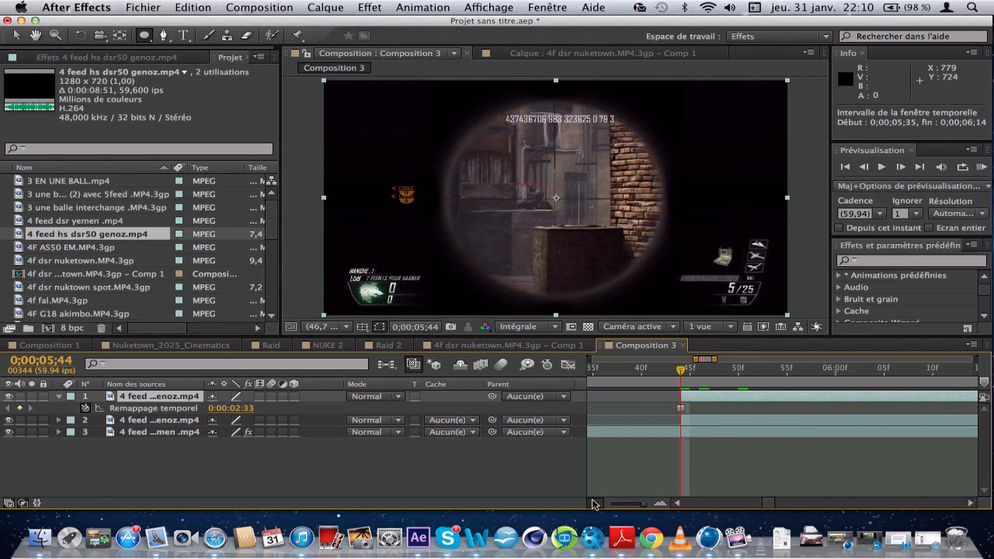
left_click(594, 503)
left_click_drag(705, 359, 700, 361)
left_click(596, 504)
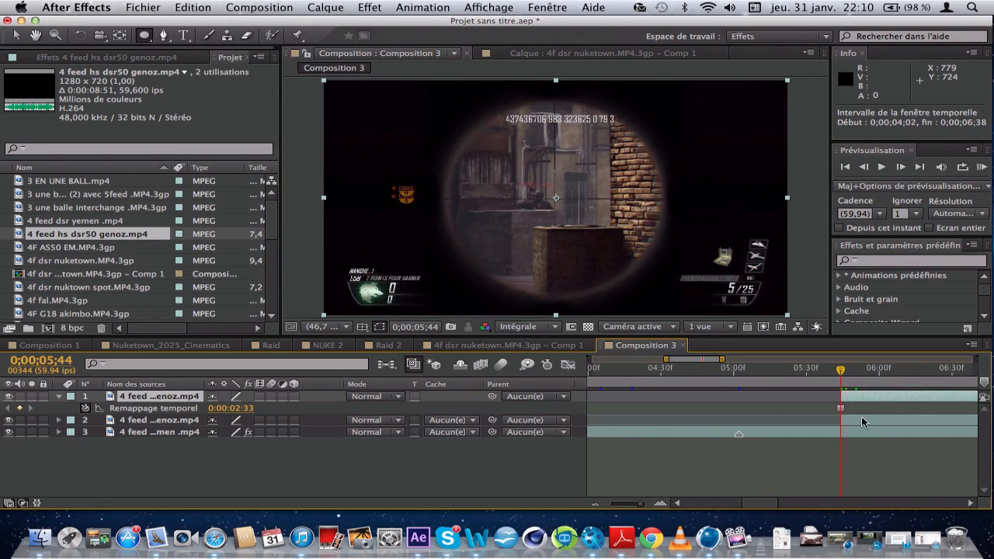
left_click_drag(842, 403, 966, 423)
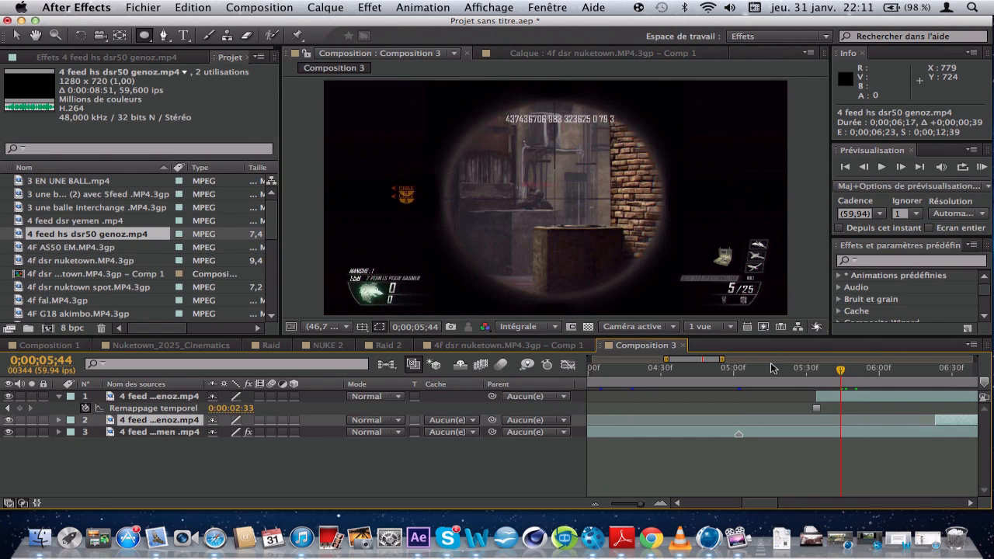
Move the genoz layer starting at 0;00;06;23 above the time-remapped copy in the layer stack and collapse the time-remapped layer's properties.
left_click_drag(691, 362, 711, 366)
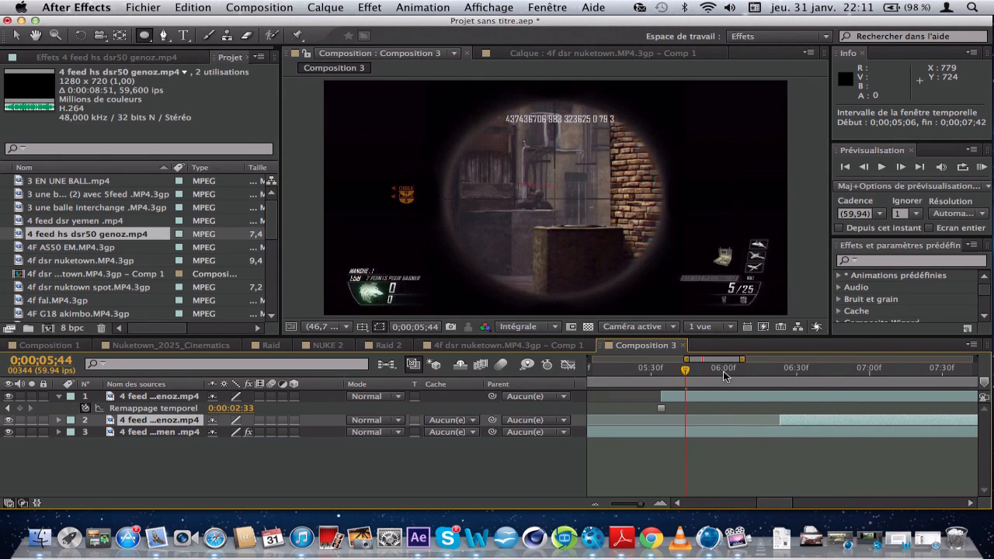
left_click_drag(176, 420, 175, 374)
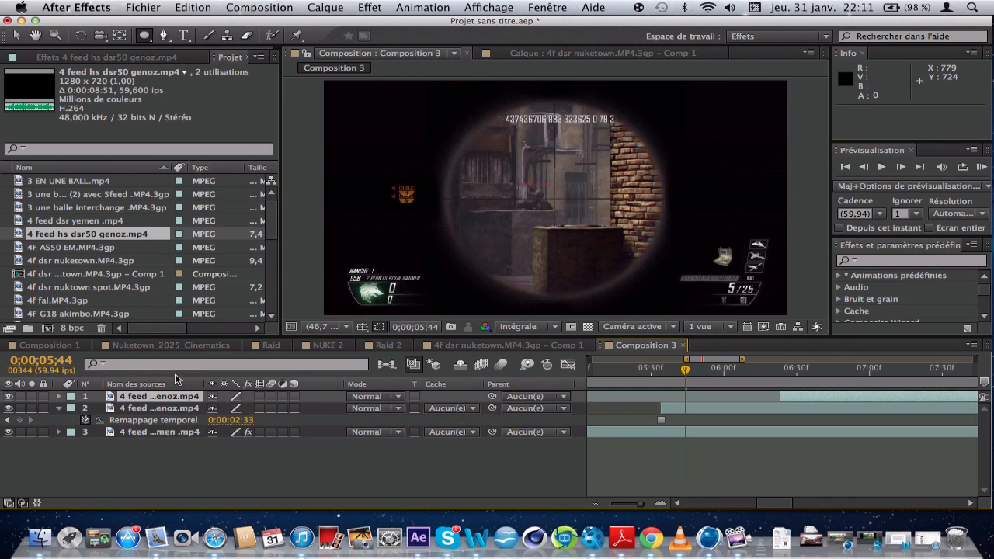
left_click(59, 408)
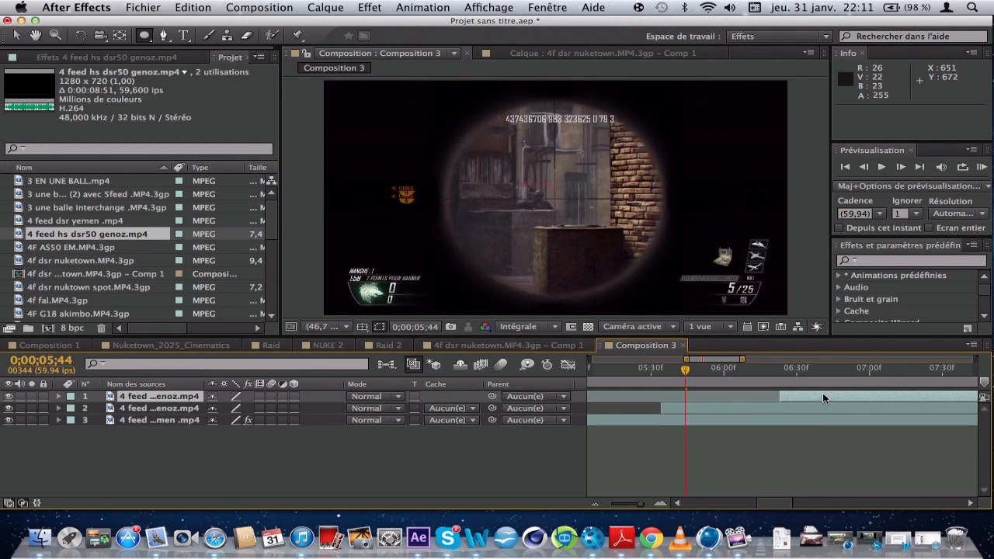
left_click(733, 410)
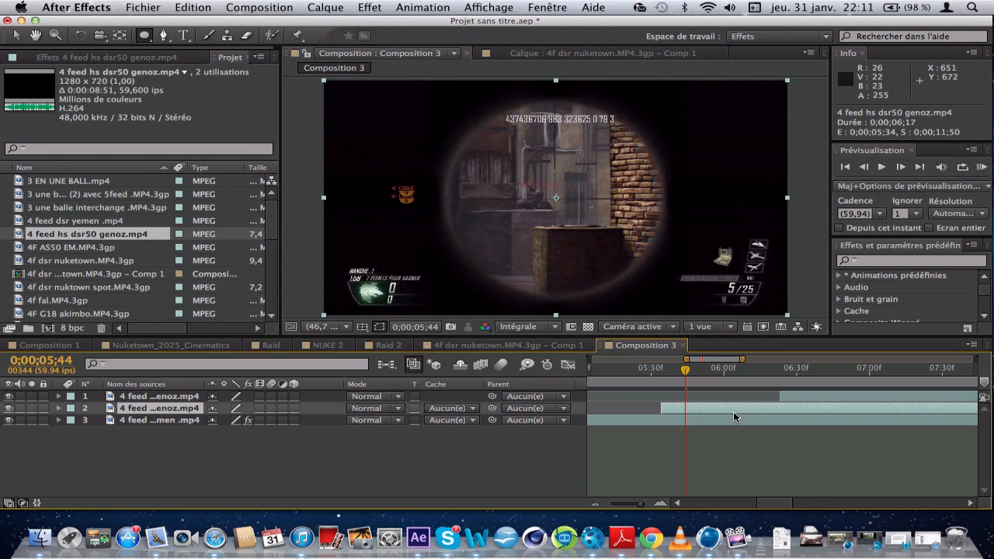
left_click(717, 420)
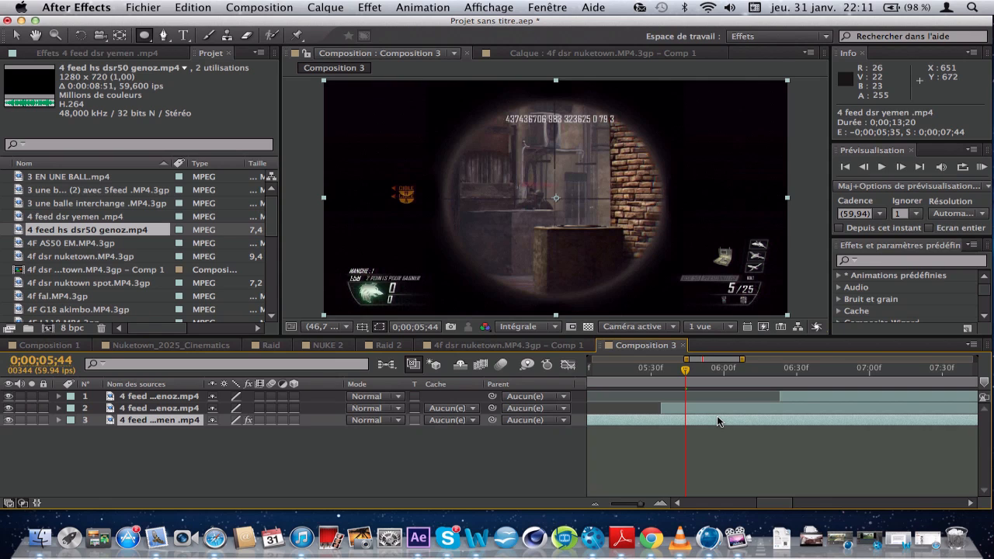
Place the playhead at 0;00;05;34, exactly on the first frame of the time-remapped genoz layer.
left_click(709, 371)
left_click_drag(743, 360, 764, 360)
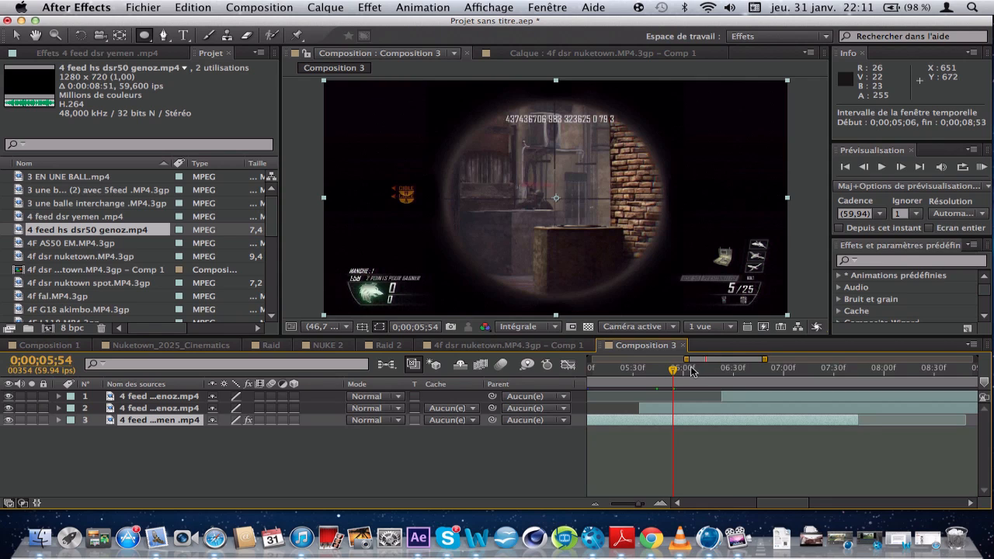
left_click_drag(643, 377, 636, 377)
left_click_drag(637, 377, 646, 396)
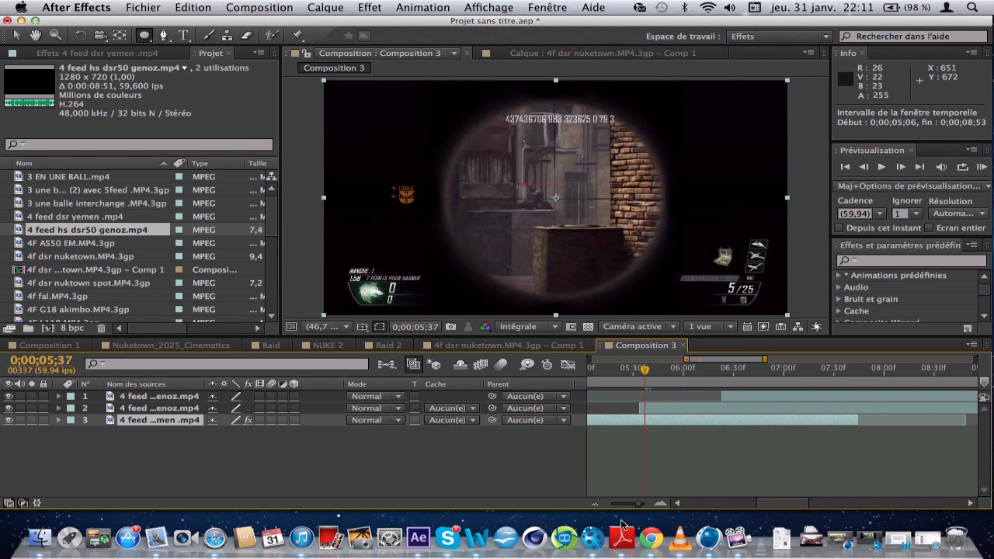
left_click(636, 376)
left_click(661, 503)
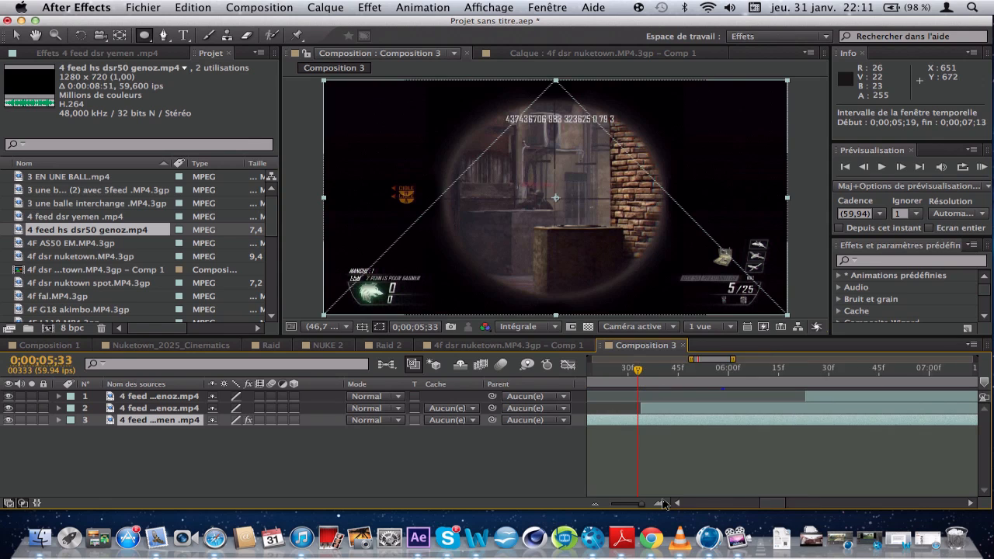
left_click(662, 503)
left_click(662, 503)
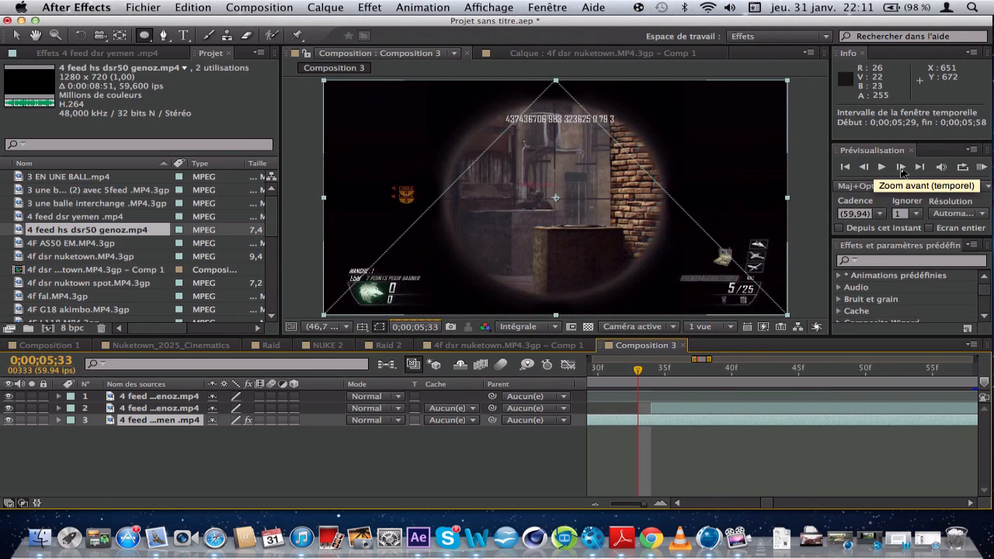
left_click(901, 167)
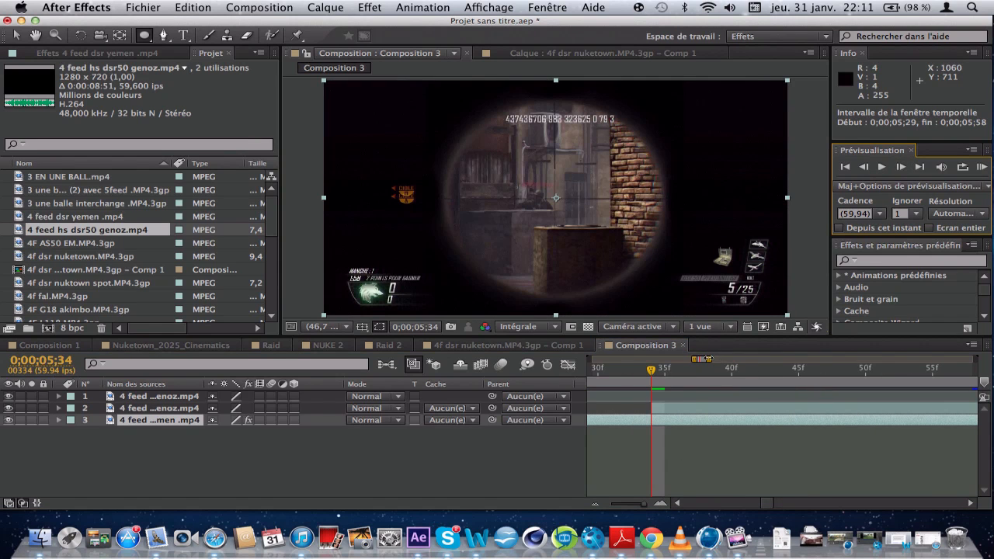
left_click_drag(707, 358, 718, 358)
Make the time-remapped genoz layer 3D and show its Position, Orientation and X, Y and Z Rotation properties.
left_click(659, 410)
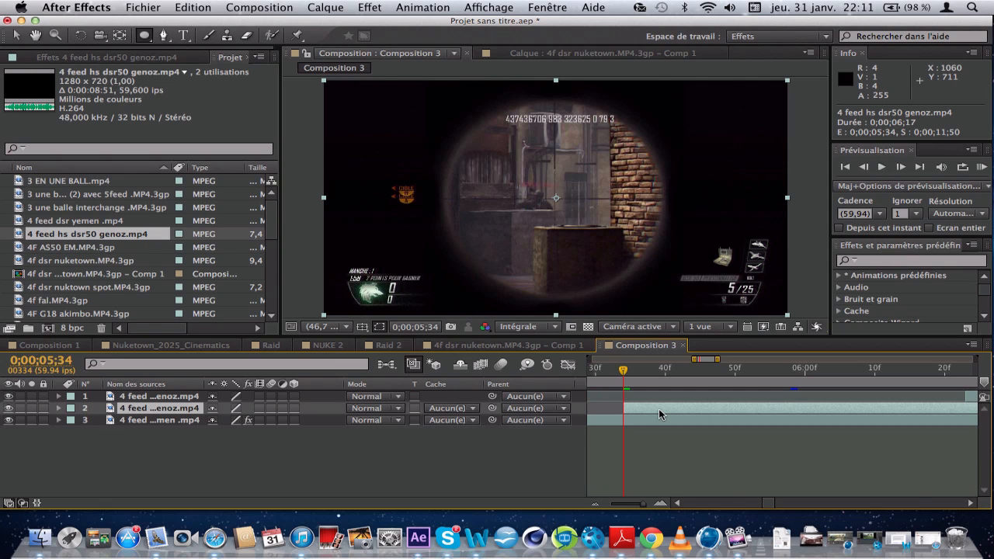
key("p")
left_click(294, 408)
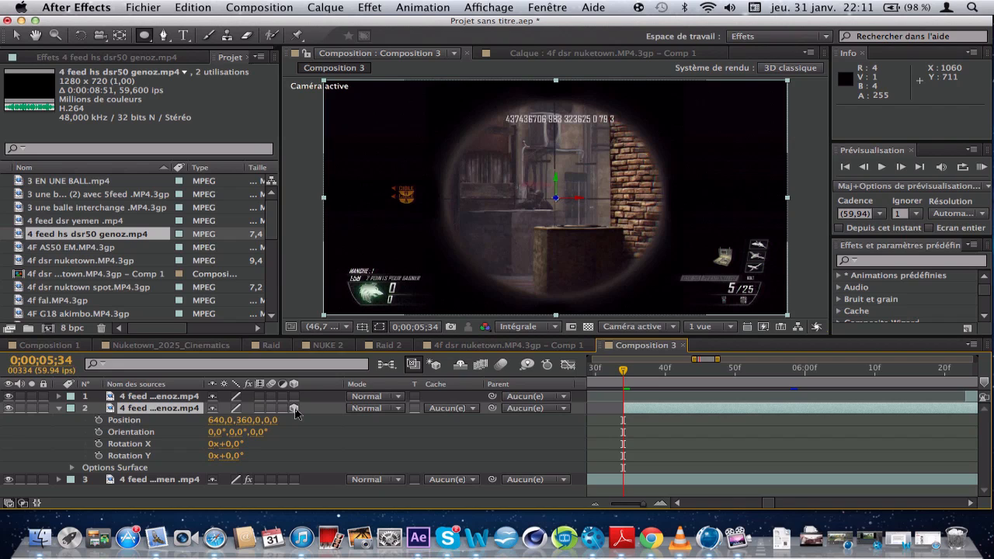
key("p")
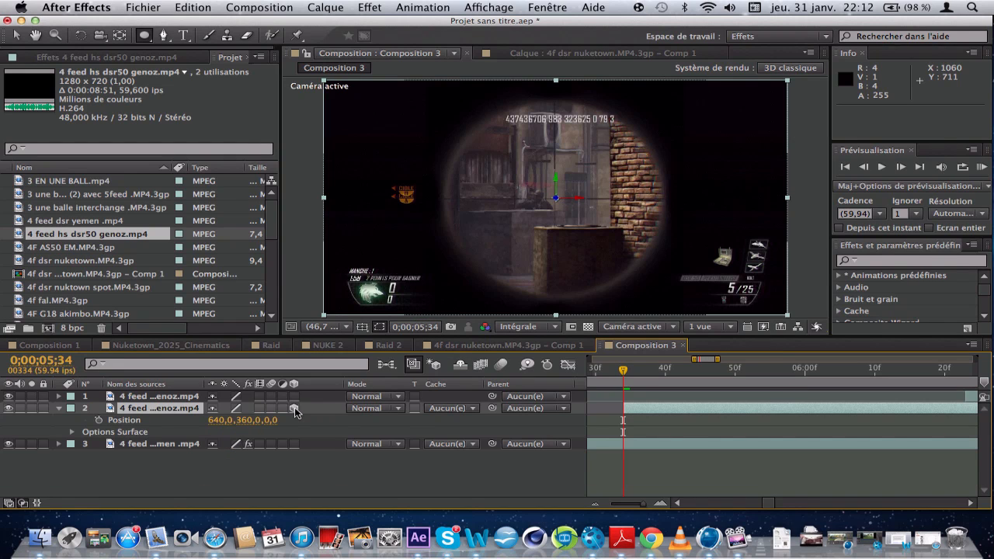
key("r")
key("r")
key("r")
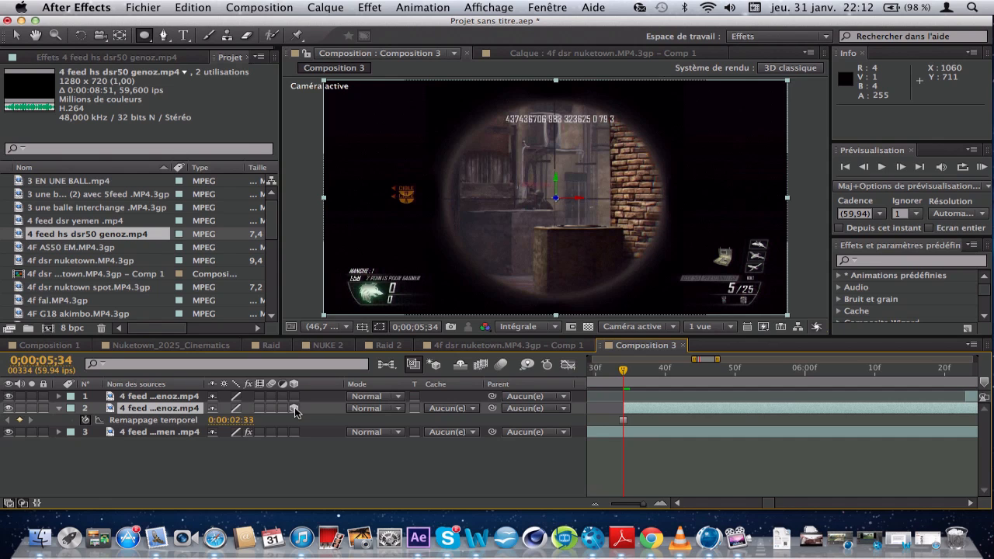
key("r")
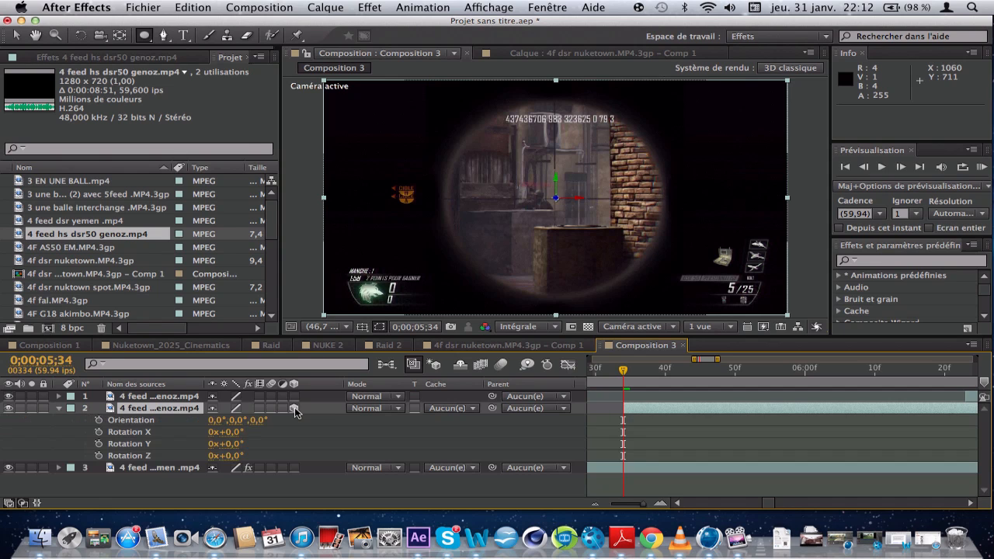
key("shift+p")
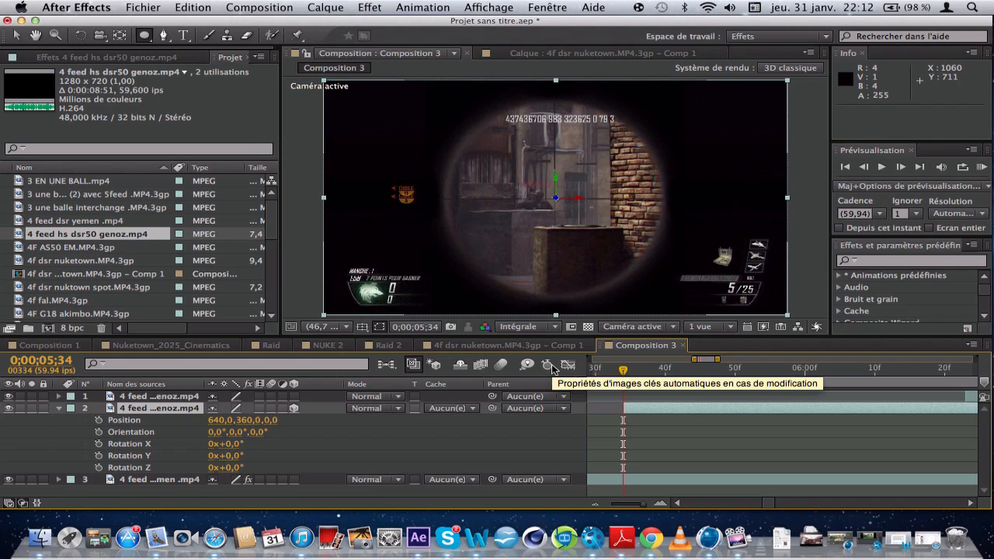
Add Position and Orientation keyframes to the time-remapped layer at 0;00;06;23, where the top layer begins.
left_click_drag(716, 359, 758, 354)
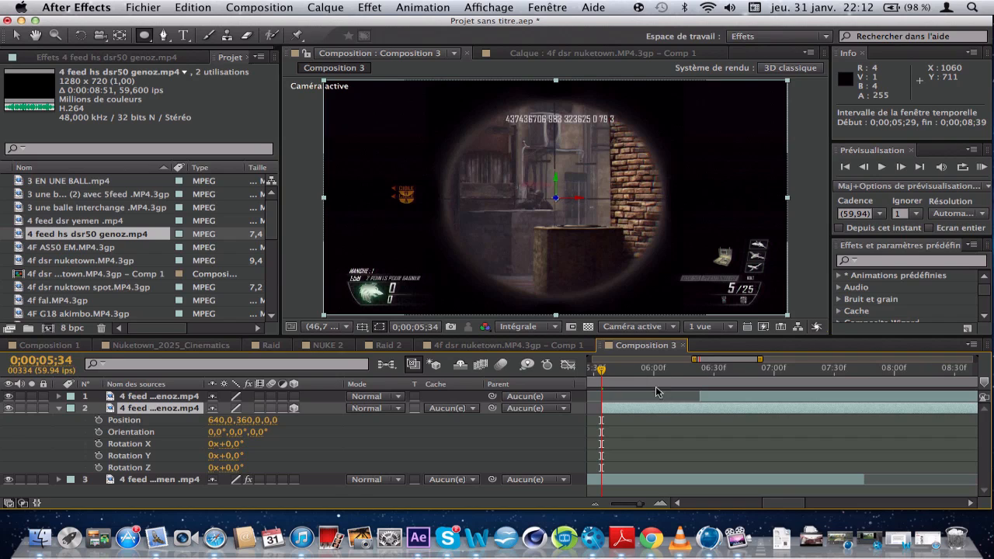
left_click(700, 371)
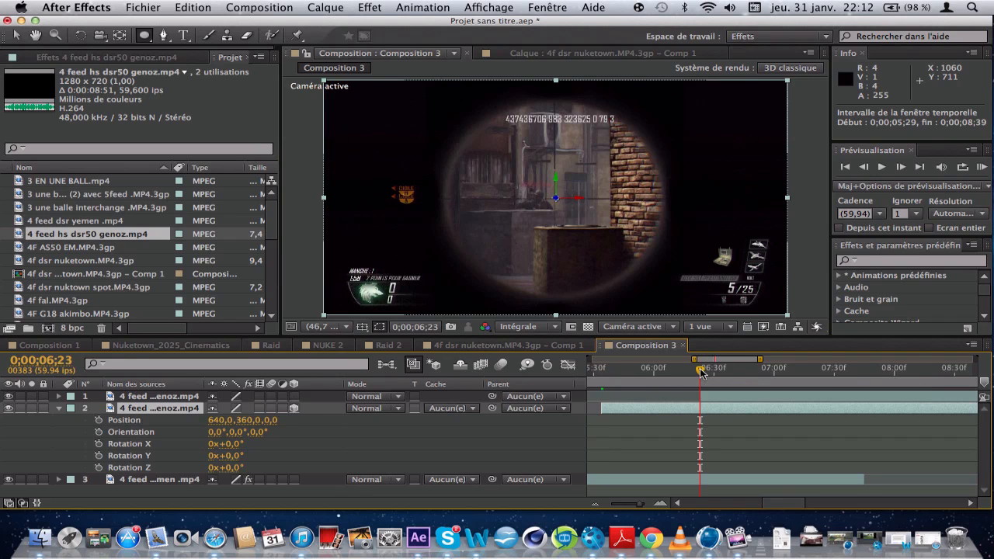
left_click(658, 503)
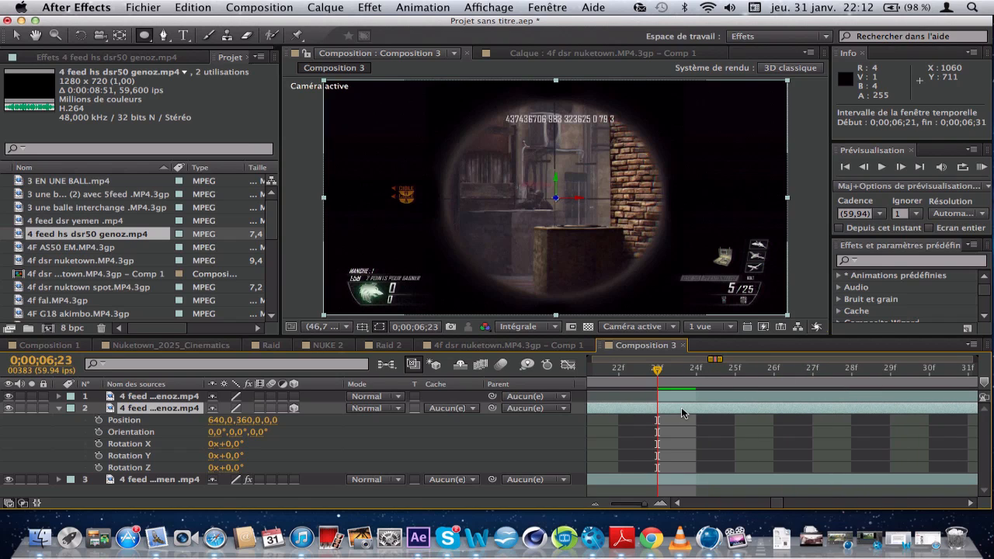
left_click(99, 421)
left_click(99, 432)
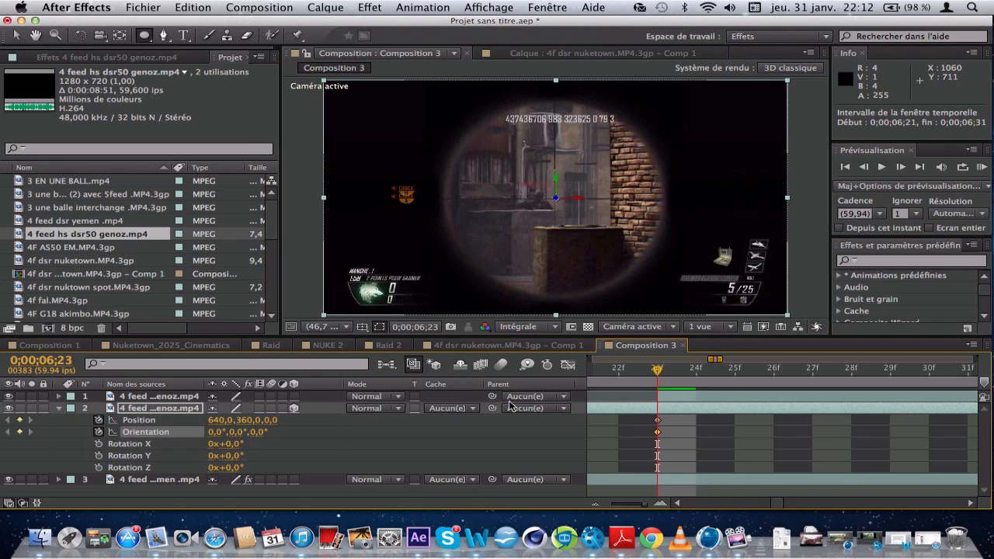
Return the playhead to the start of the time-remapped layer at 0;00;05;34.
left_click_drag(708, 359, 683, 359)
left_click(728, 371)
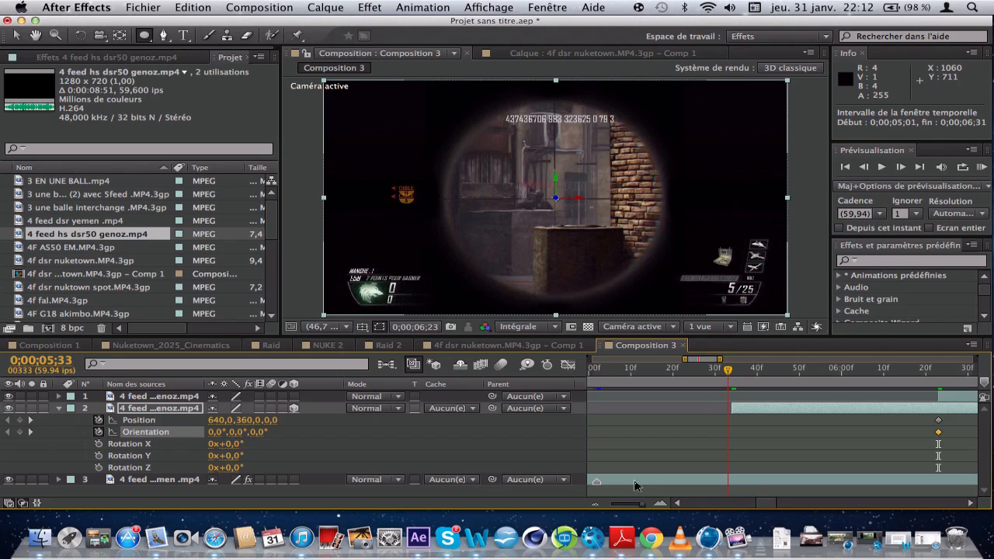
left_click(660, 503)
left_click(660, 503)
left_click(660, 503)
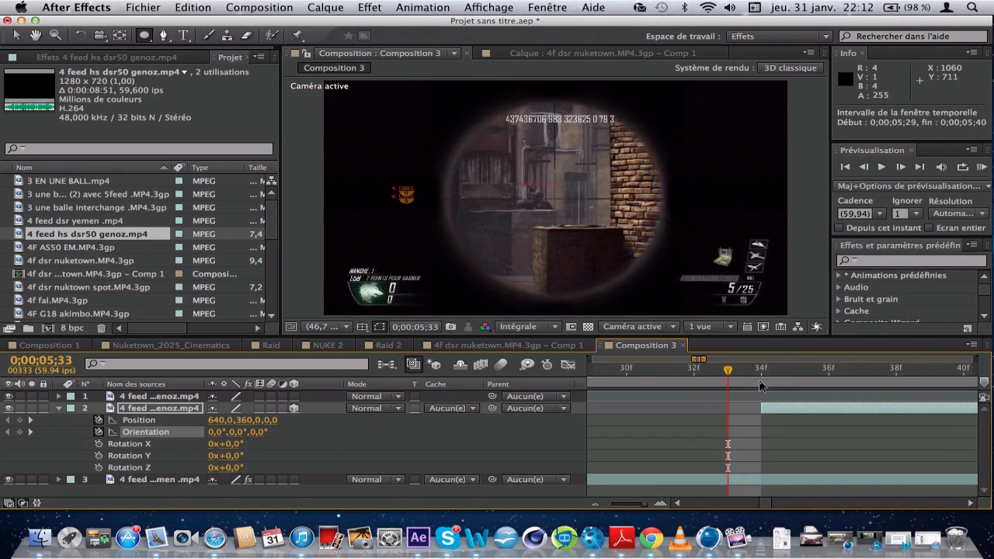
left_click(761, 370)
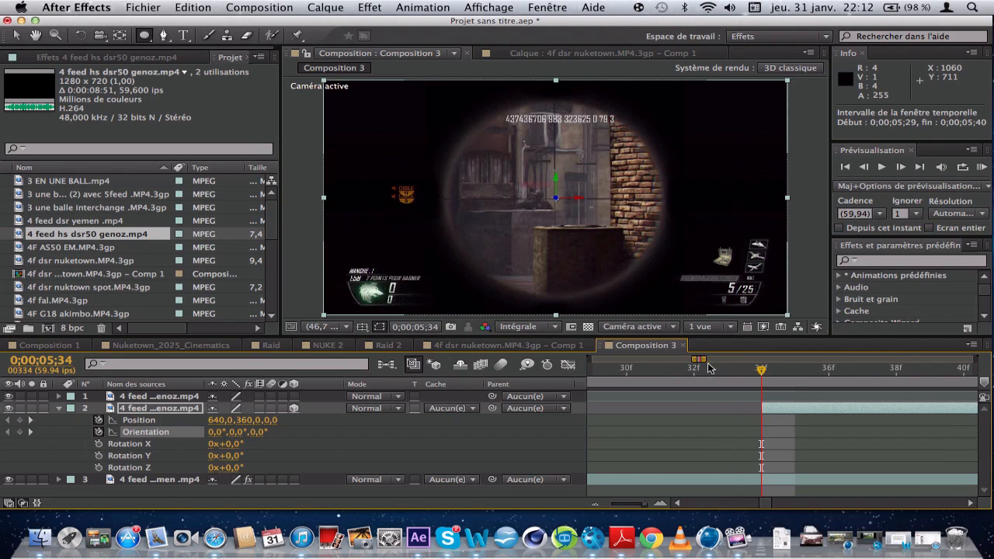
left_click_drag(704, 360, 726, 367)
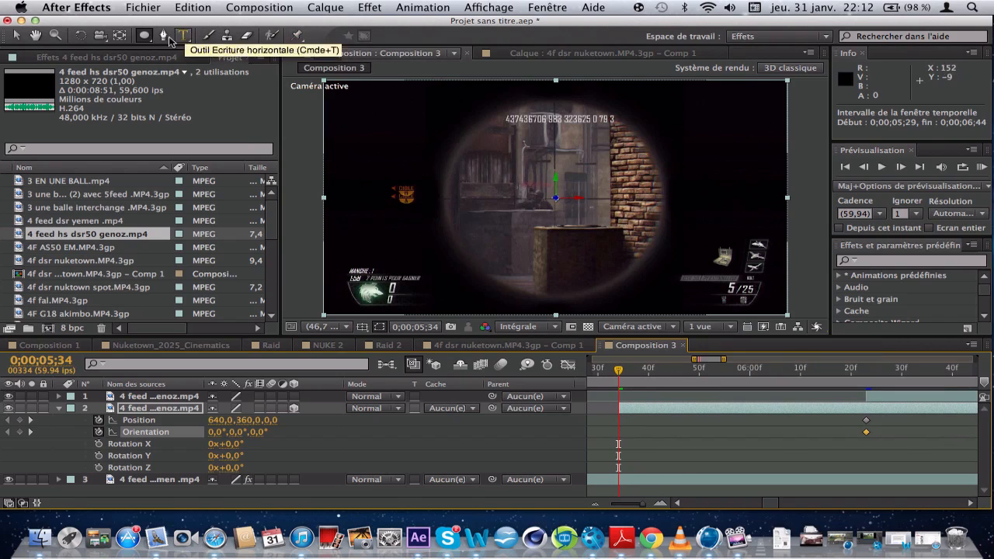
Try an Ellipse mask drawn from the scope's centre on the time-remapped layer and undo it.
left_click(144, 37)
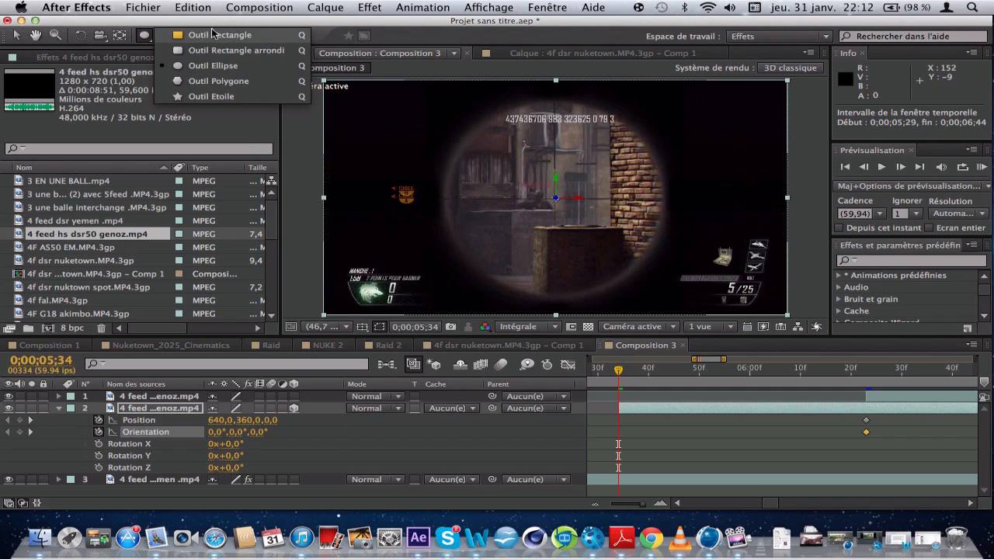
left_click(222, 69)
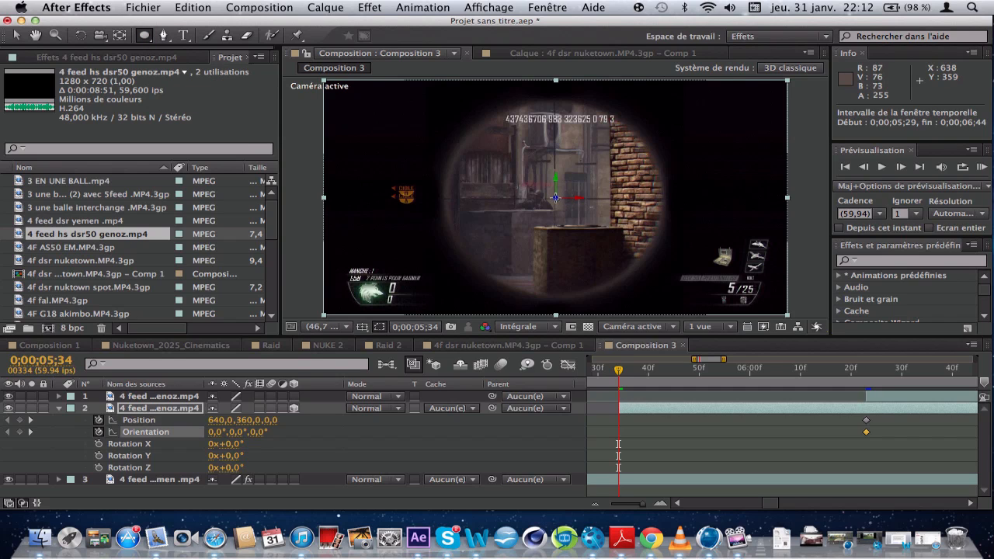
left_click_drag(556, 197, 559, 199)
left_click_drag(597, 229, 662, 278)
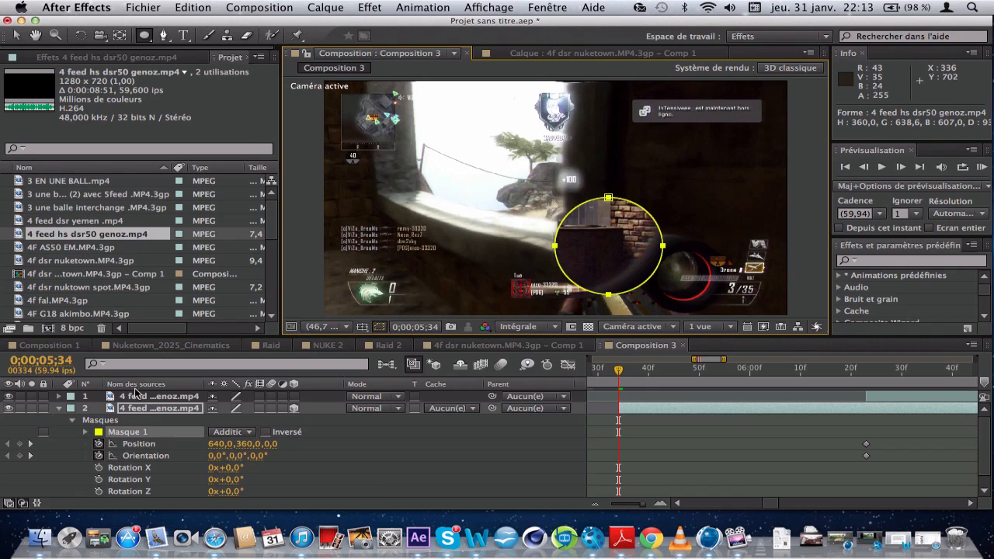
key("super+z")
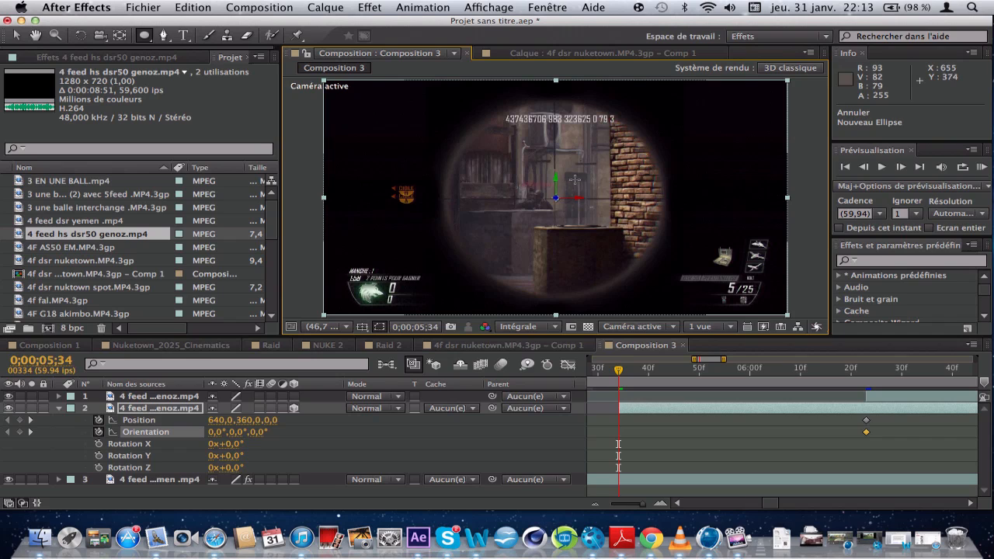
Draw an elliptical mask from the crosshair outward on the time-remapped layer, matching the edge of the round scope view.
mouse_move(554, 199)
left_mouse_down()
mouse_move(624, 276)
mouse_move(610, 285)
mouse_move(648, 282)
mouse_move(626, 284)
mouse_move(657, 309)
mouse_move(642, 297)
left_mouse_up()
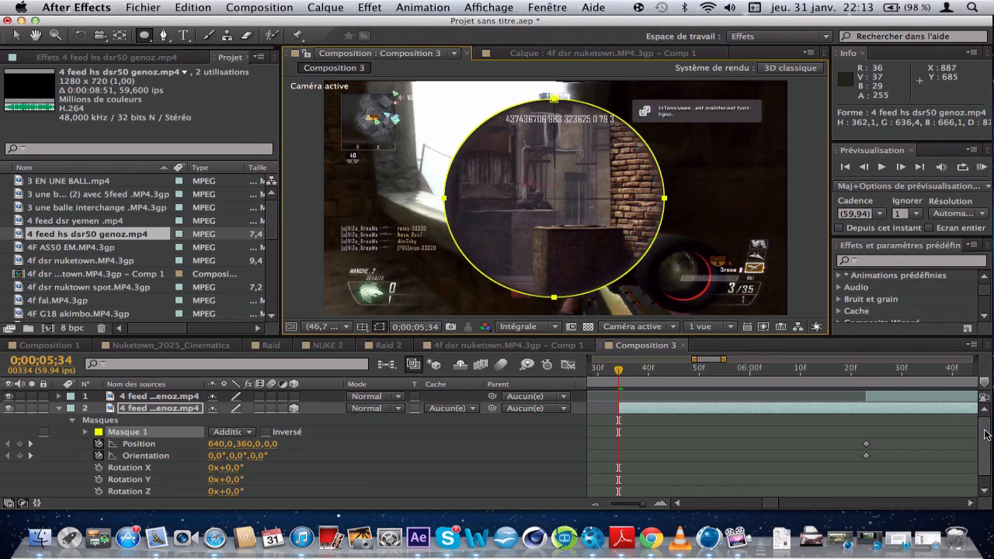
left_click_drag(986, 434, 980, 348)
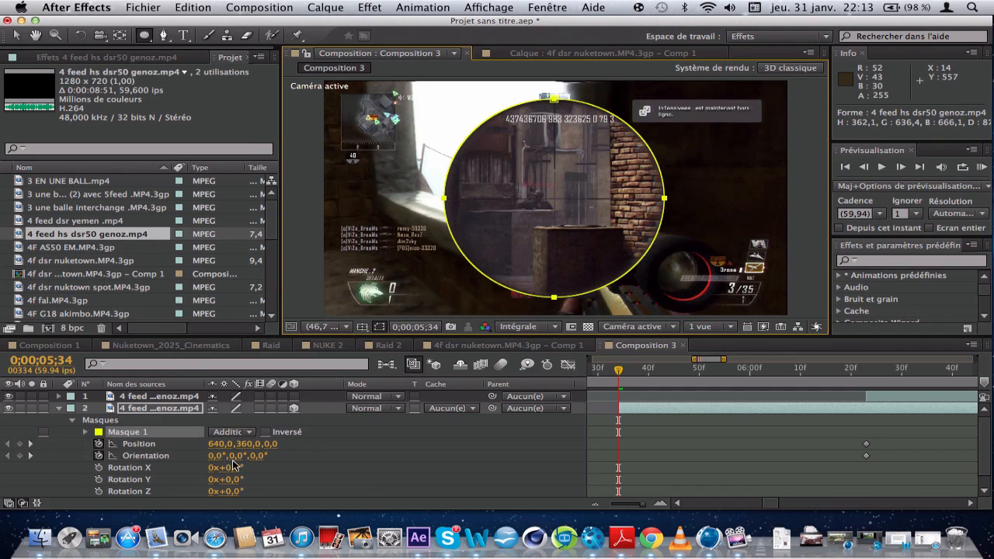
At 0;00;05;34, set the time-remapped layer's Position to 1615, 360, 0 and Orientation to 345°, 40°, 203°, and check the motion up to 0;00;06;10.
left_click_drag(216, 456, 958, 433)
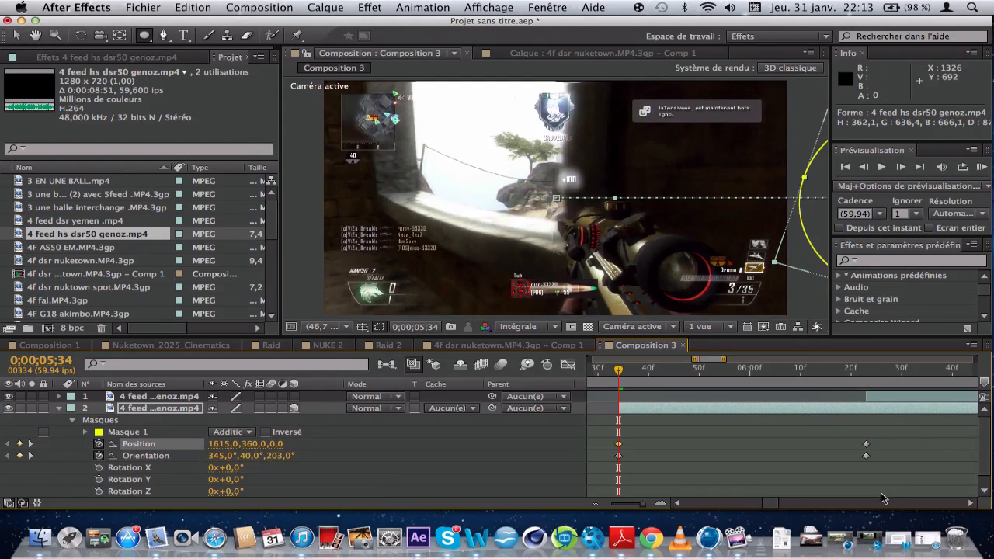
left_click(765, 378)
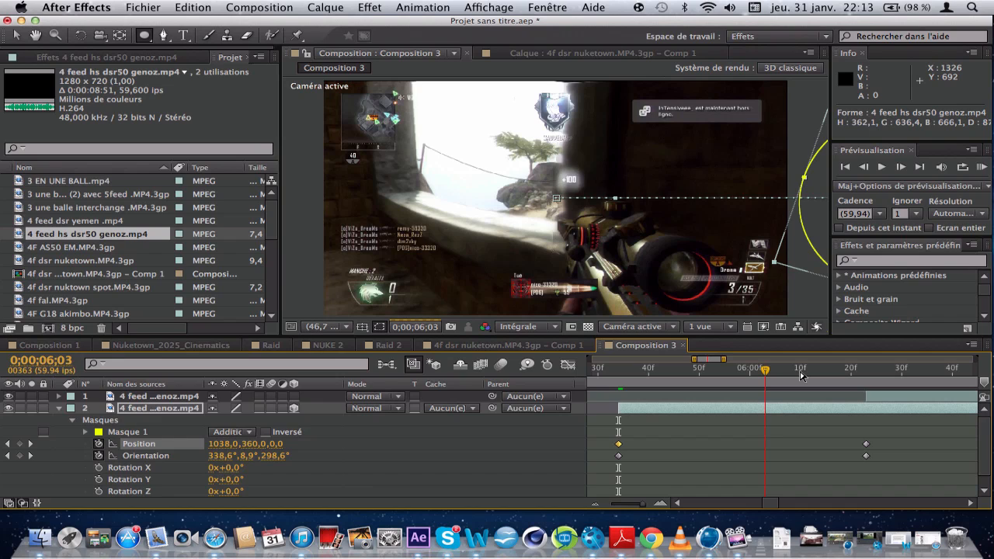
left_click(801, 374)
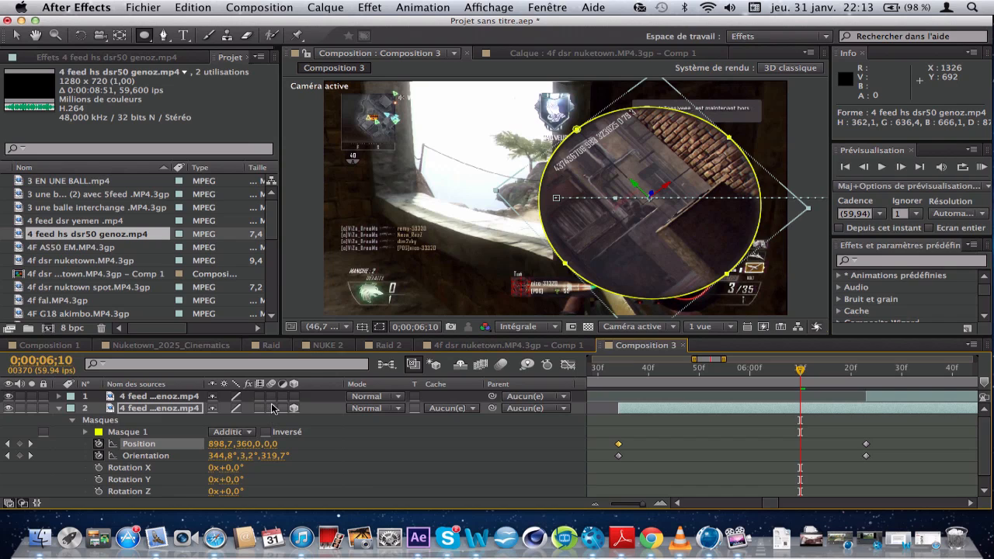
Enable motion blur on the time-remapped layer and check the scope's rotating slide-in between 0;00;06;01 and 0;00;06;26.
left_click(786, 384)
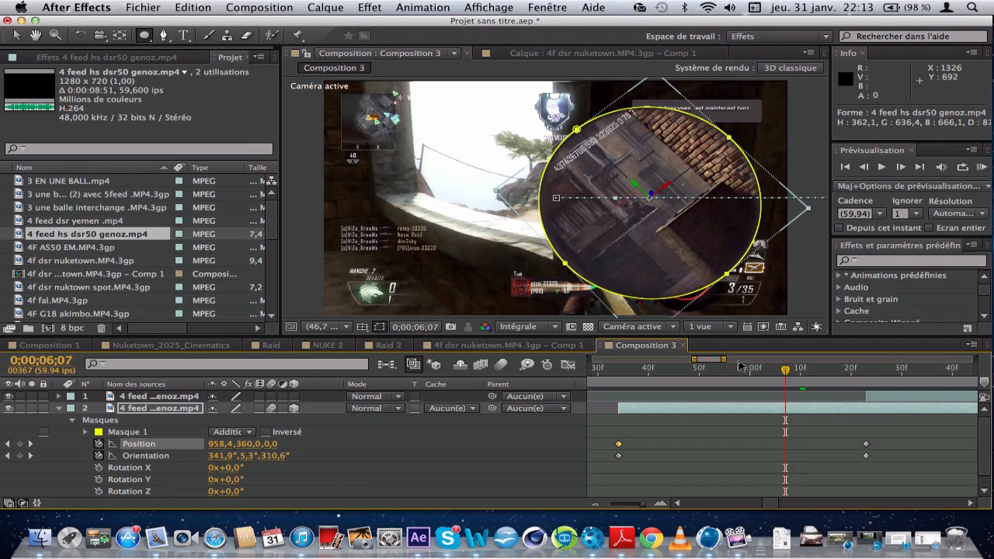
left_click(806, 378)
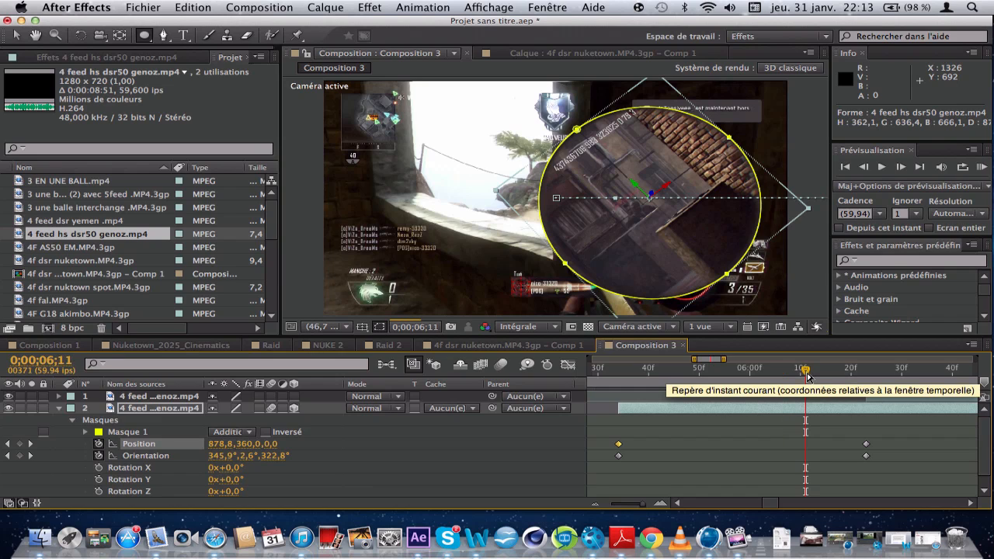
left_click(841, 378)
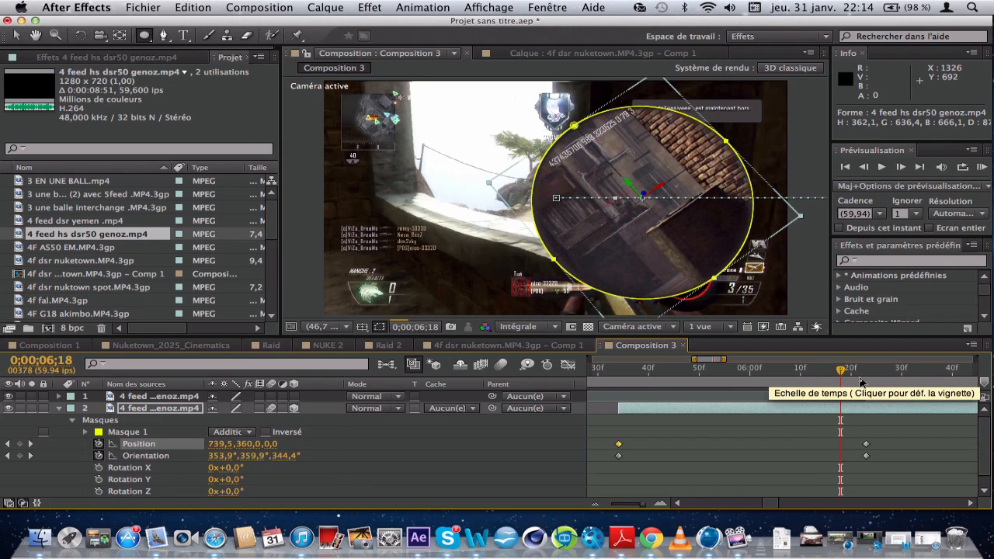
left_click(860, 380)
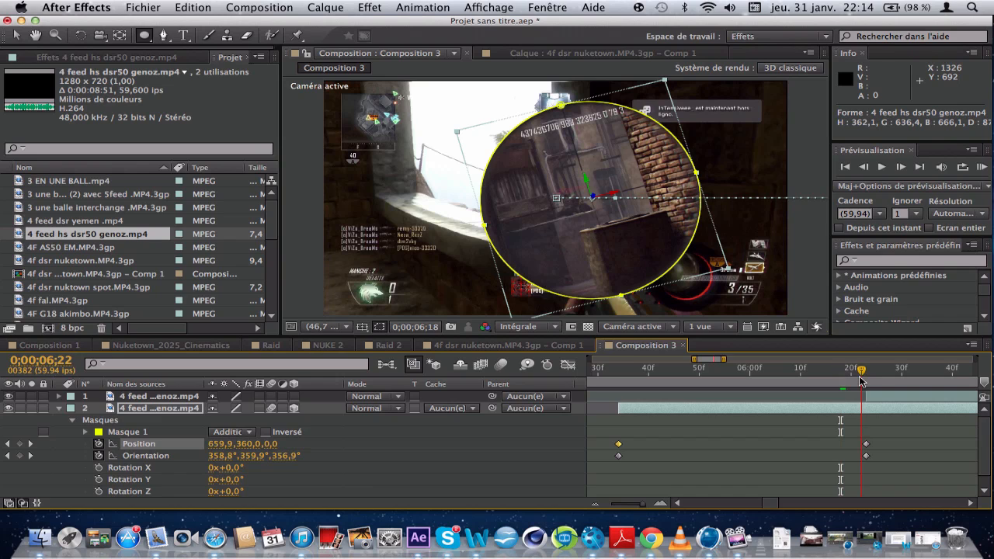
left_click(882, 381)
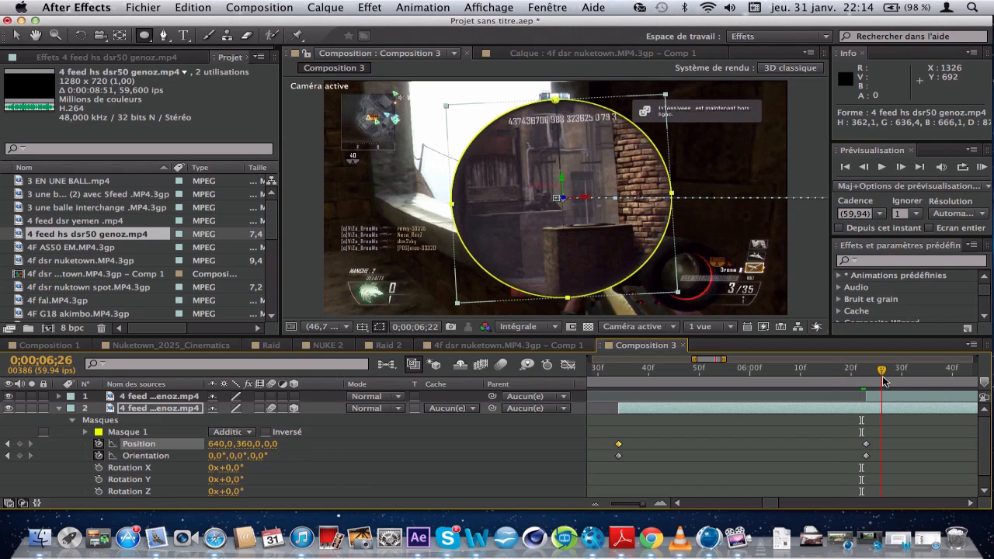
left_click(851, 378)
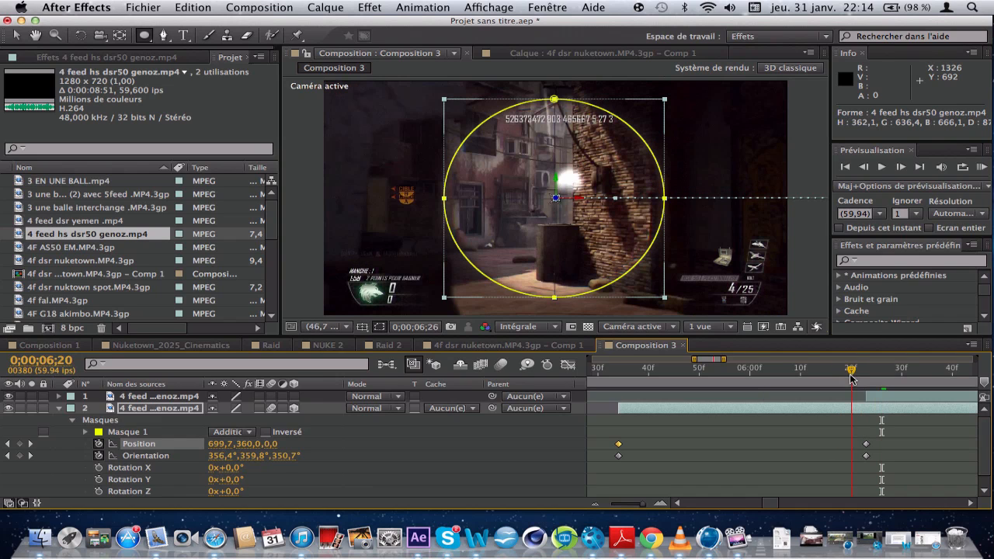
left_click(755, 379)
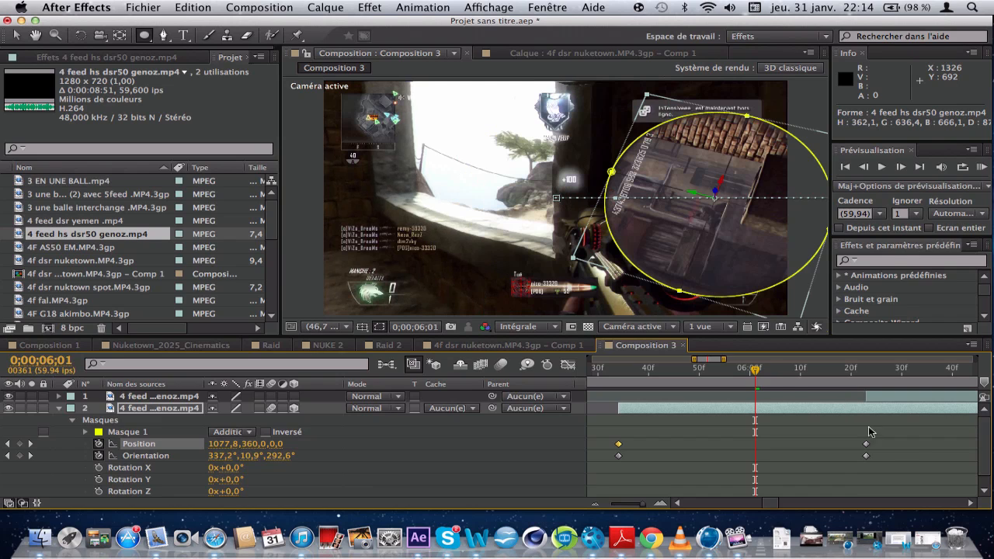
Delete the layer's Position and Orientation keyframes at 0;00;05;34 and return the playhead to that frame.
left_click(618, 457)
key("Delete")
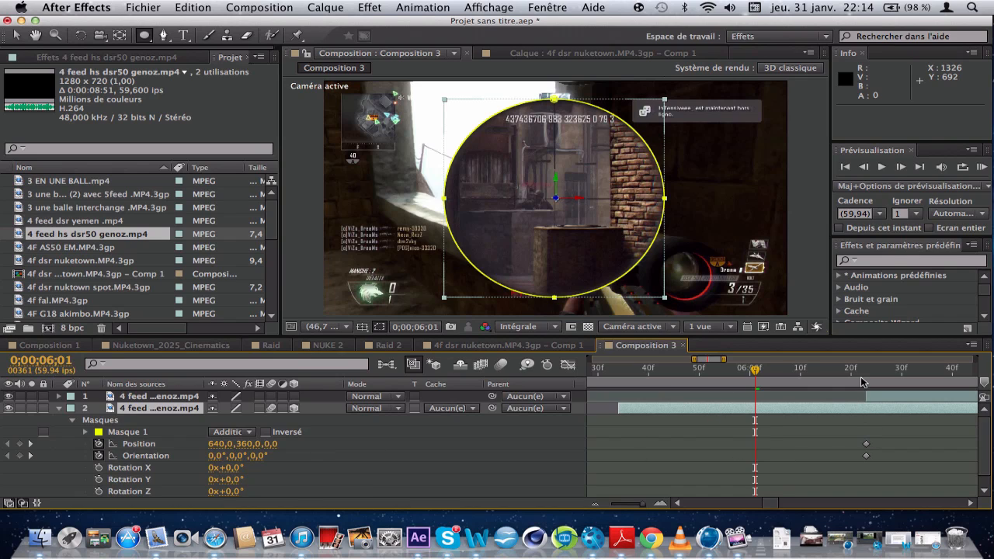
left_click_drag(867, 371, 619, 389)
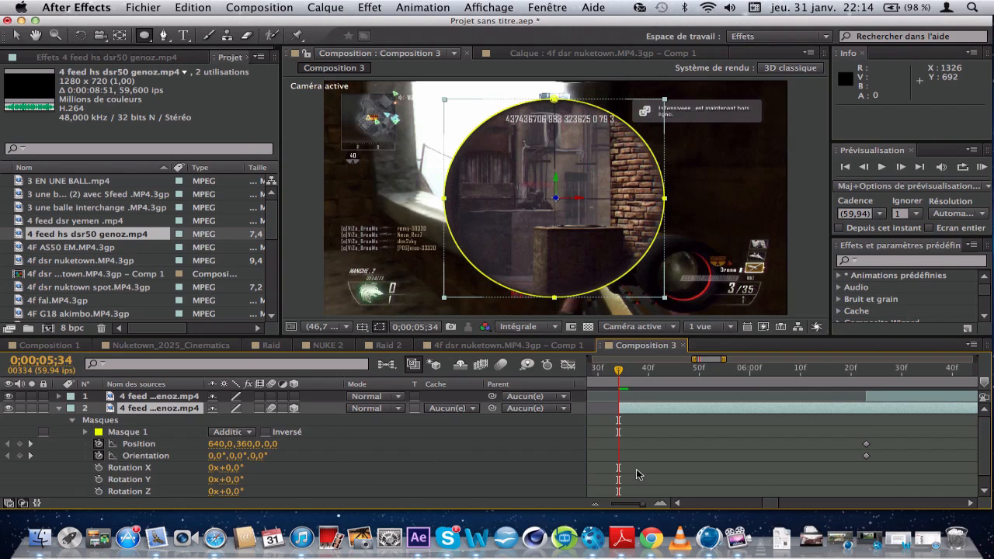
left_click(659, 504)
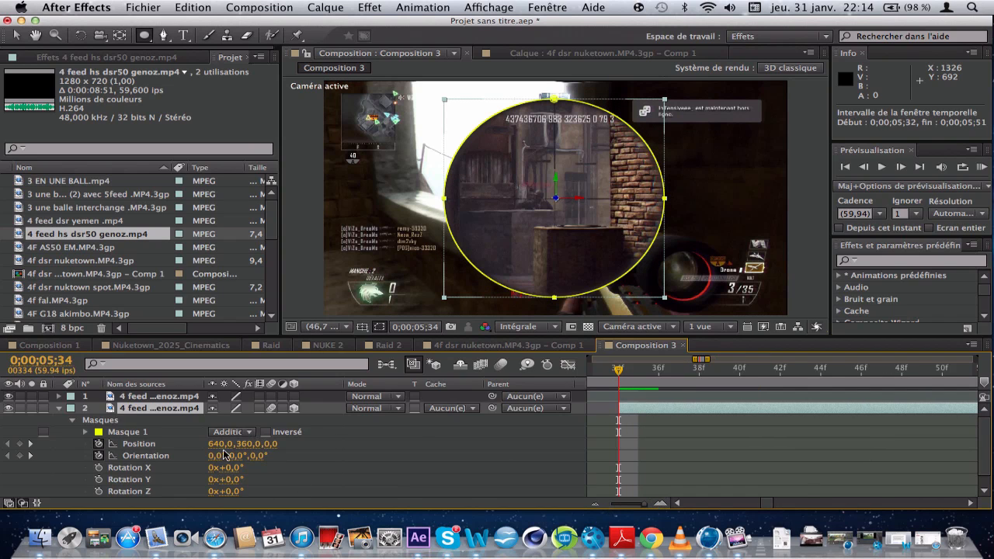
Try a start pose at 0;00;05;34 with Orientation 128°, 175°, 0° and Position 640, -234, 0, checking the motion up to 0;00;05;47.
left_click_drag(213, 457, 319, 465)
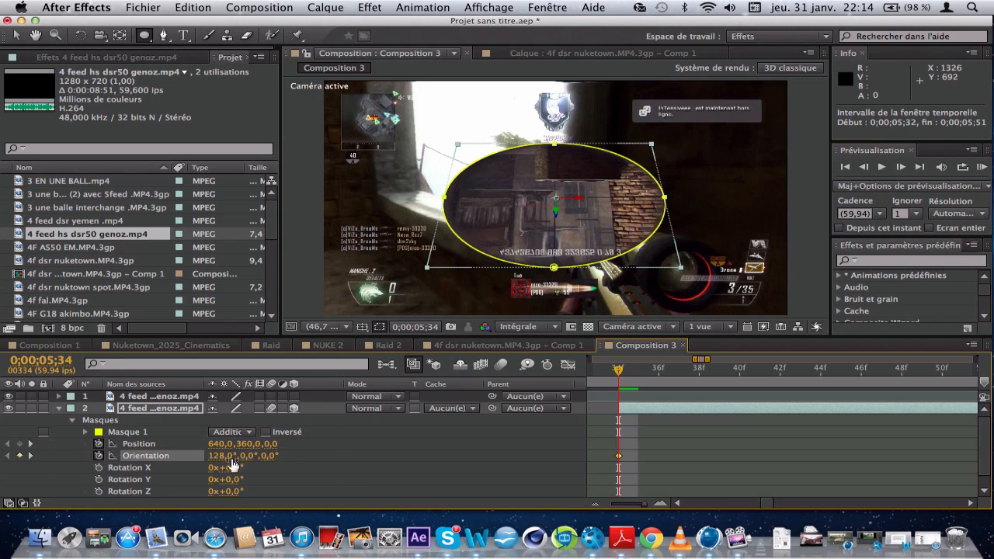
left_click_drag(245, 461, 324, 453)
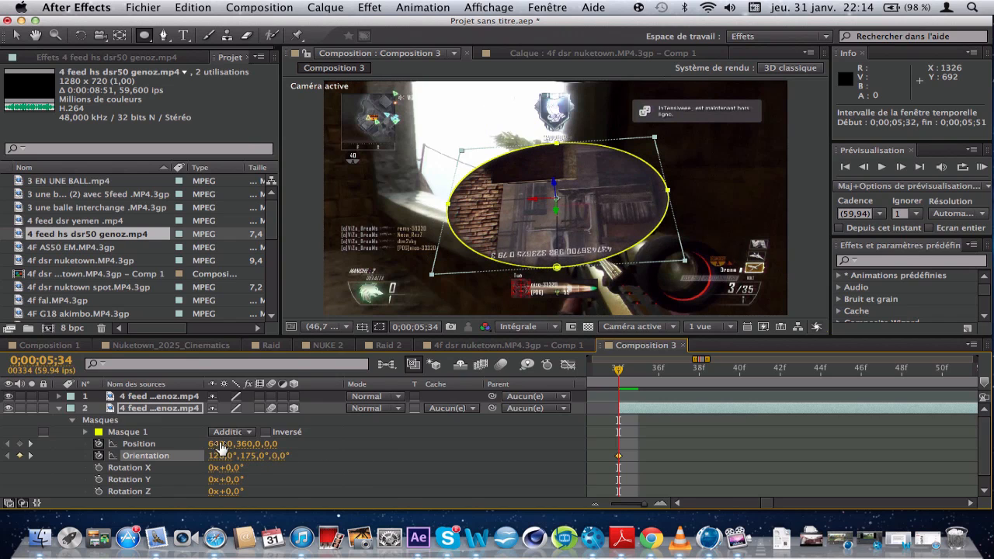
left_click_drag(219, 443, 197, 443)
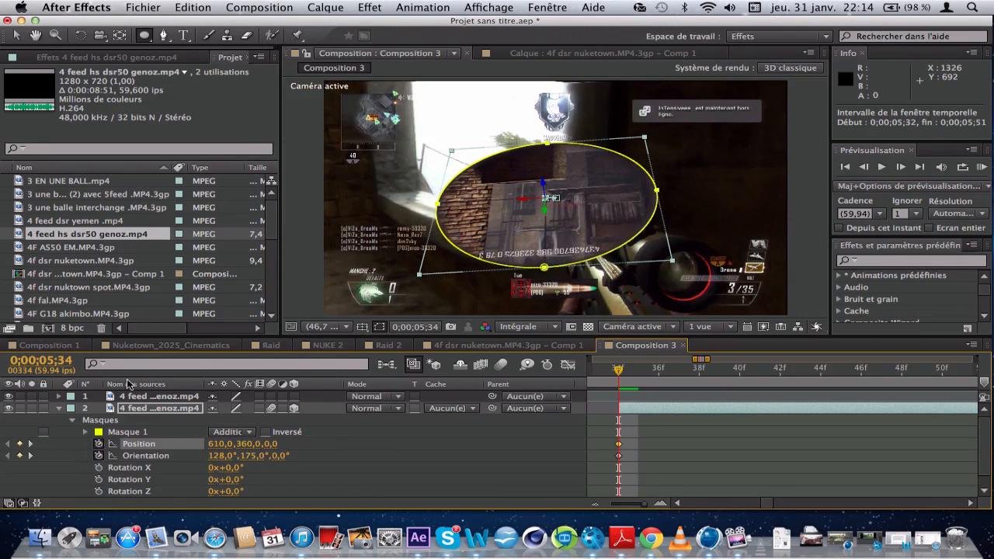
key("super+z")
key("super+z")
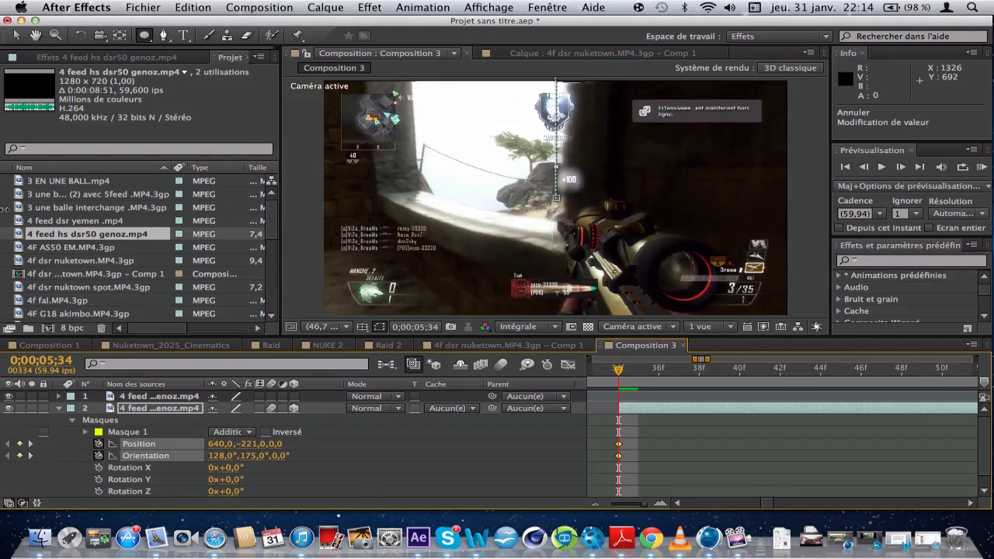
left_click_drag(225, 300, 161, 300)
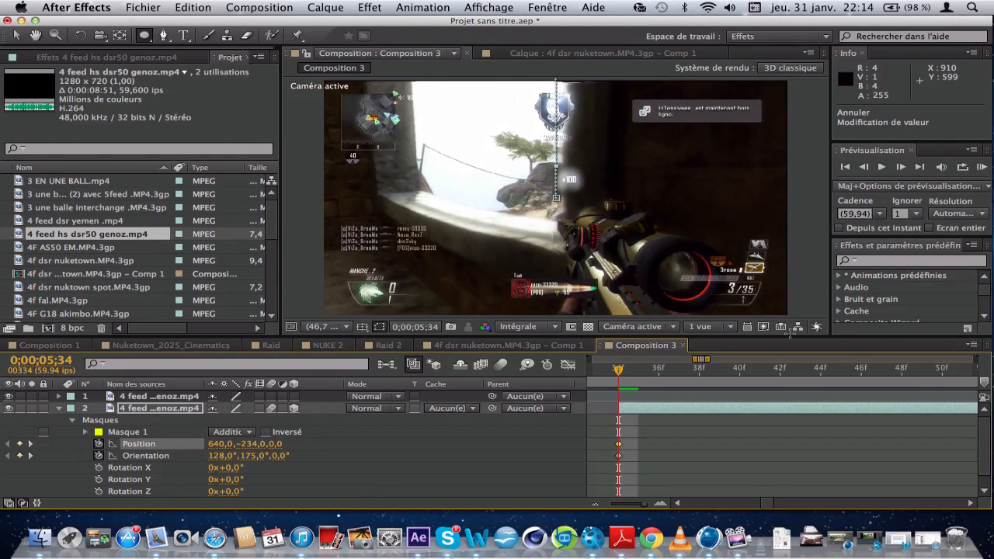
left_click(758, 368)
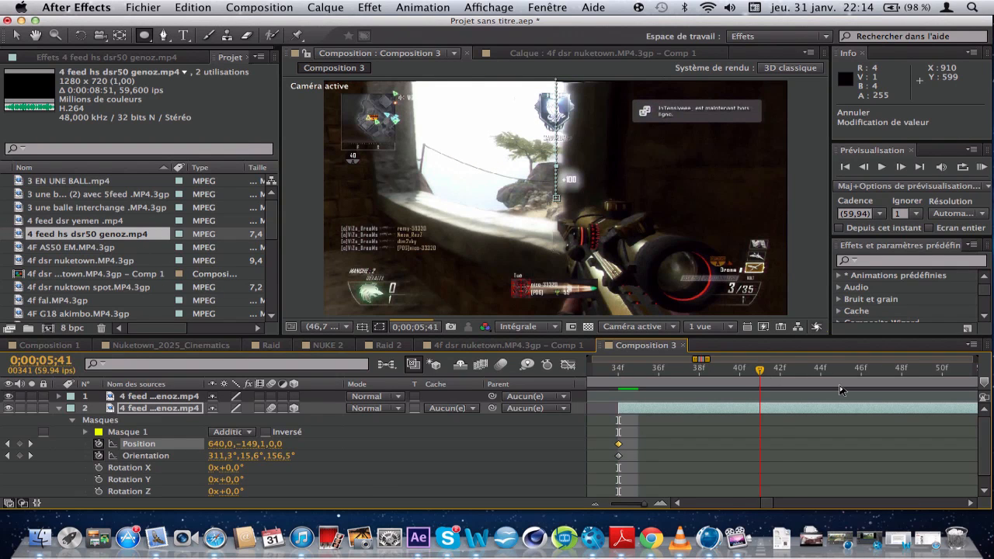
left_click(801, 374)
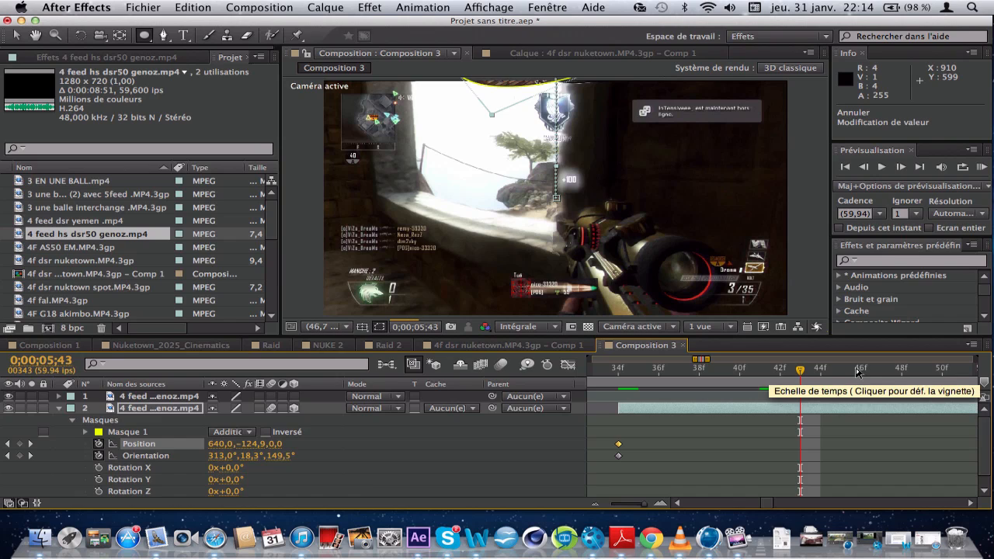
left_click(858, 369)
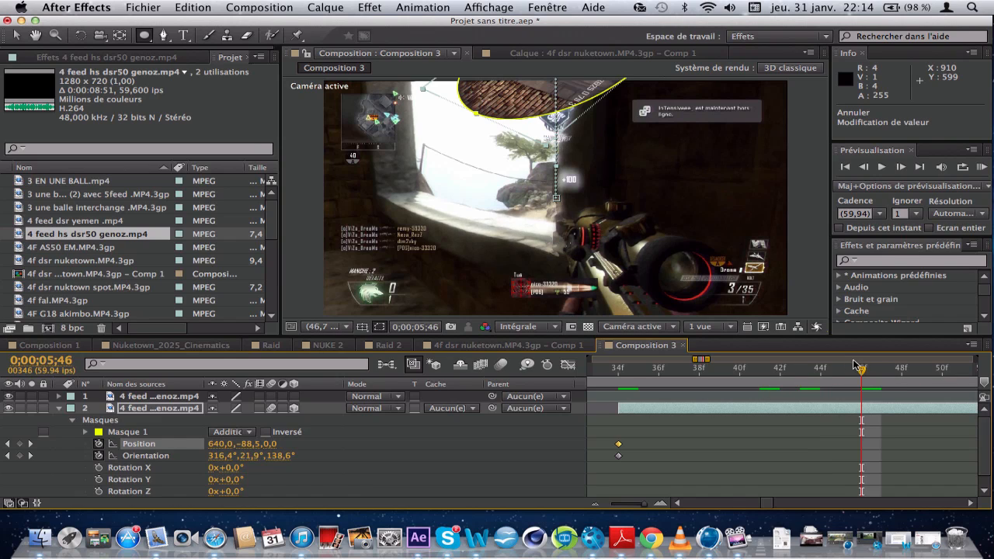
left_click(883, 377)
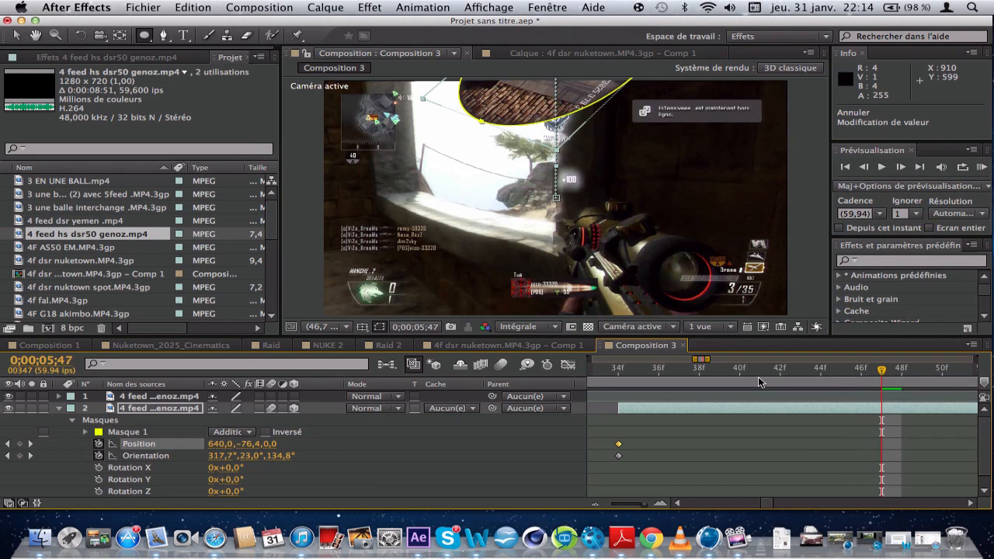
Delete the Position and Orientation start keyframes and turn off both properties' animation on the time-remapped layer, with the playhead at 0;00;05;34.
left_click(618, 456, "shift")
key("Delete")
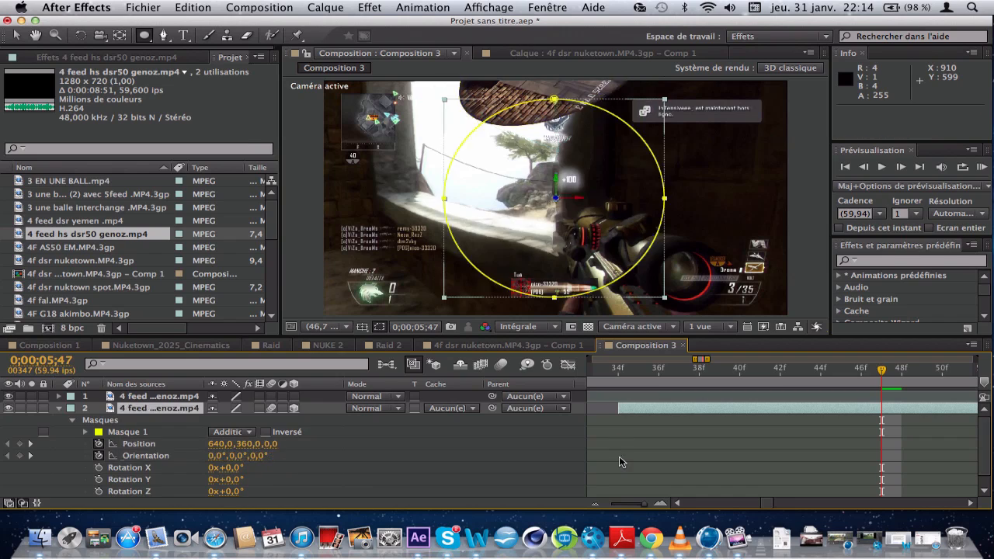
left_click(621, 377)
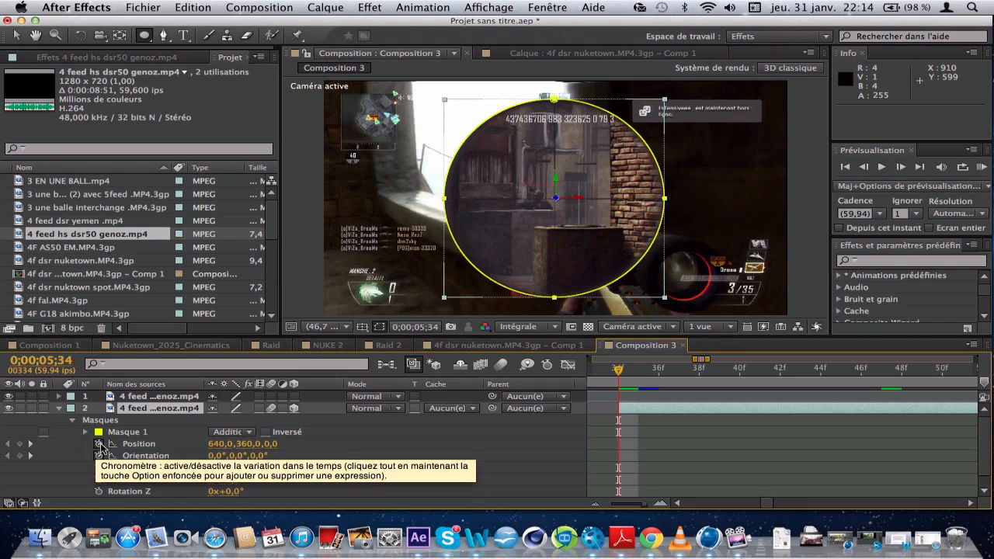
left_click(98, 444)
left_click(98, 456)
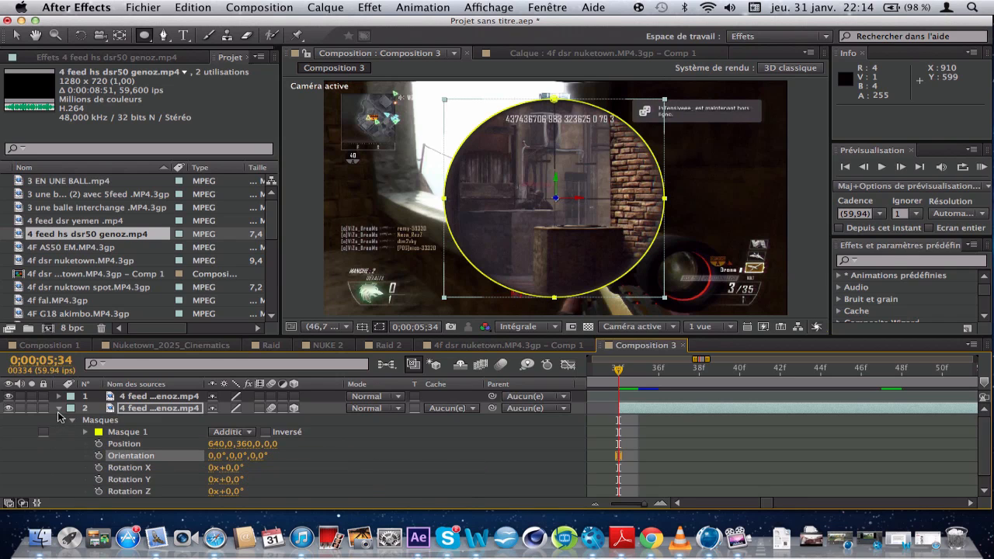
Reveal only the time-remapped layer's Scale property and keyframe it at 0% at 0;00;05;34.
left_click(58, 412)
left_click(135, 409)
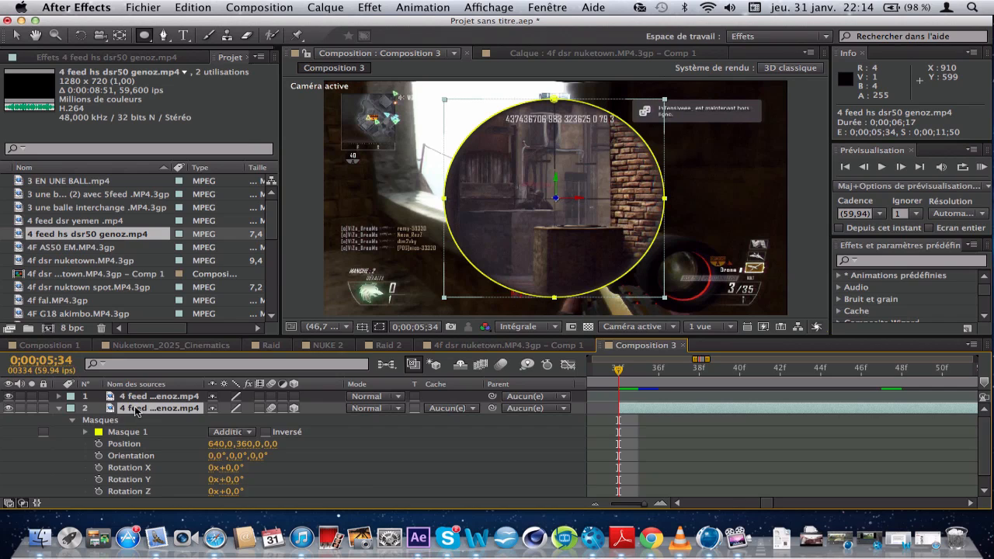
key("s")
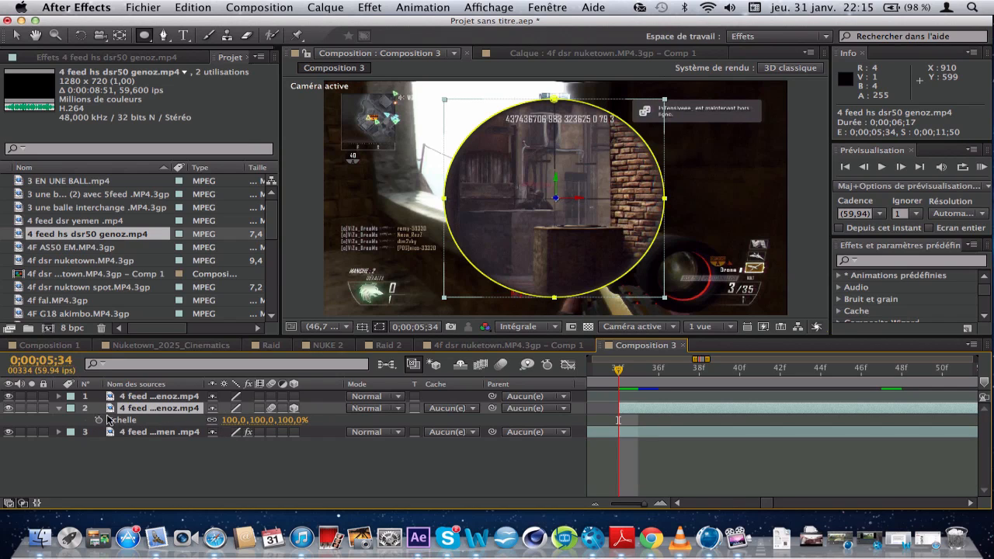
left_click(98, 420)
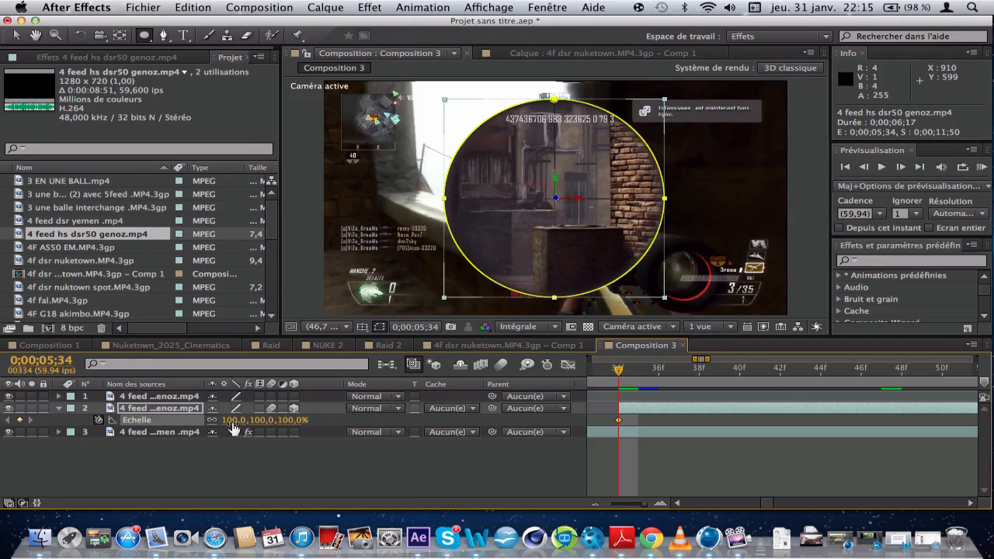
left_click(233, 420)
type("00")
key("Return")
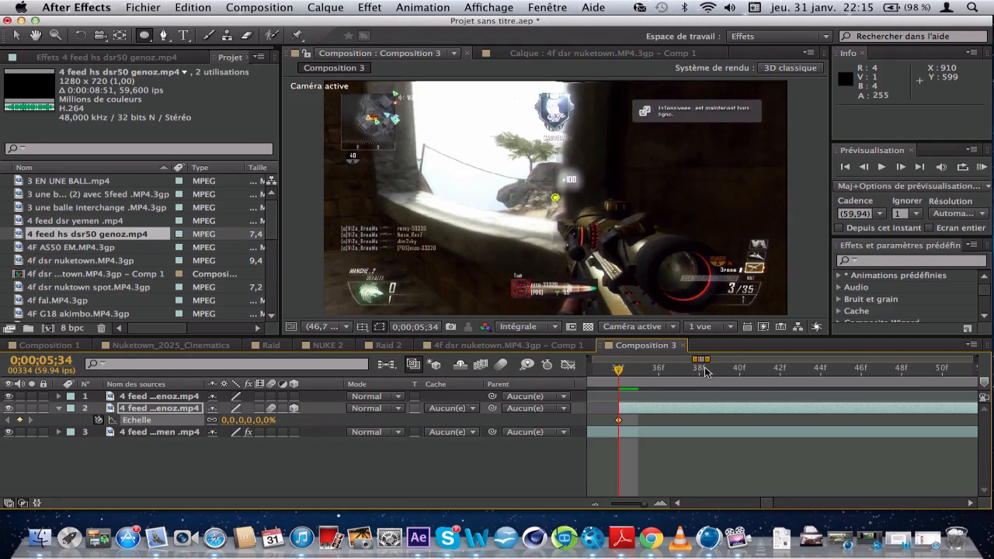
Add a 100% Scale keyframe at 0;00;06;23 on the time-remapped layer and check the growing scope at 0;00;06;16.
left_click_drag(703, 361, 710, 361)
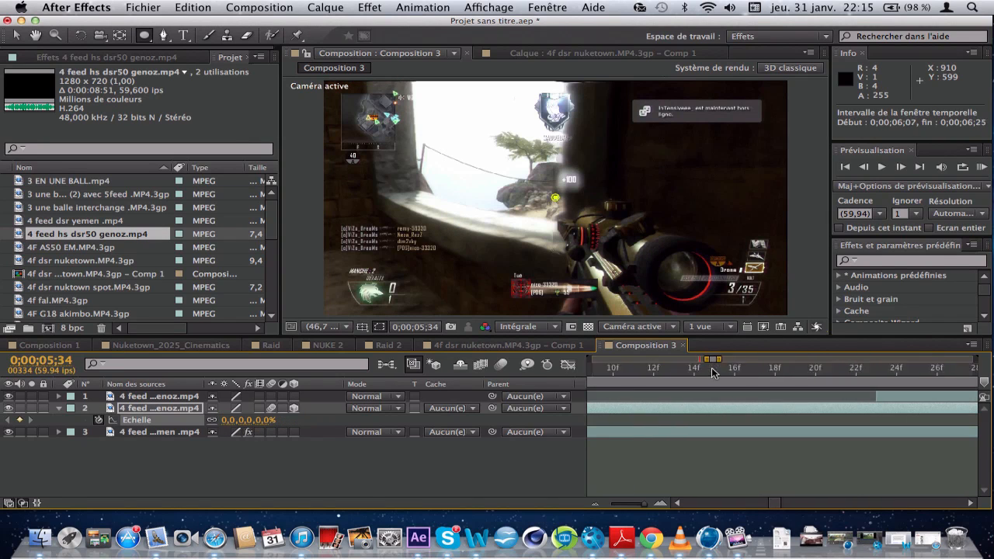
left_click(775, 373)
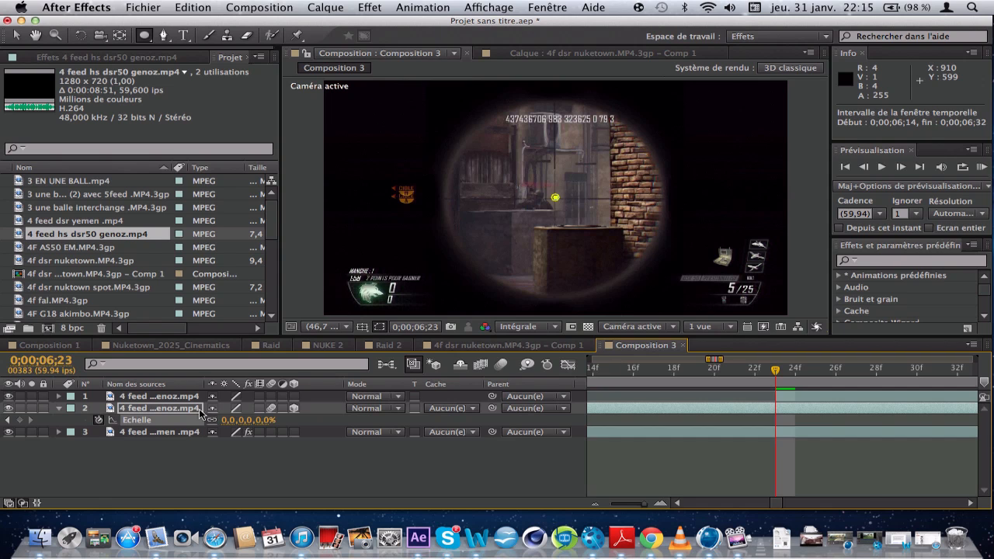
left_click_drag(233, 420, 315, 430)
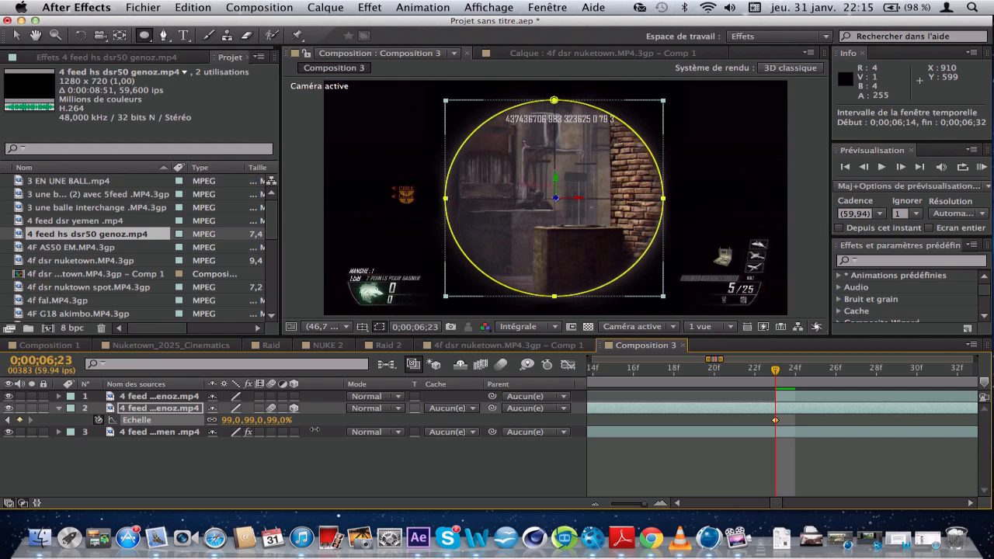
left_click(642, 381)
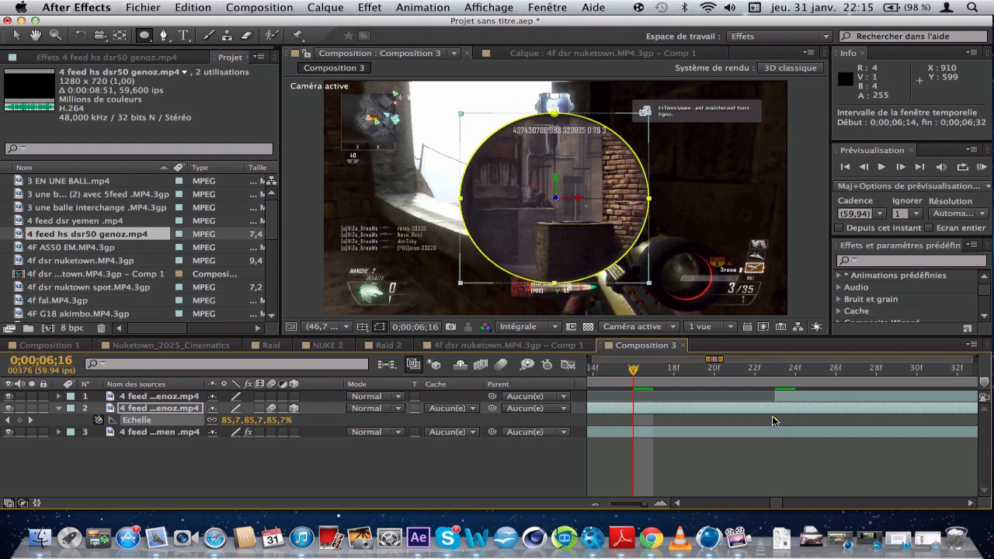
Move the layer's 100% Scale keyframe earlier to 0;00;05;57 and bring the end of the transition back into the timeline.
mouse_move(775, 420)
left_mouse_down()
mouse_move(591, 420)
mouse_move(794, 418)
left_mouse_up()
left_click(603, 420)
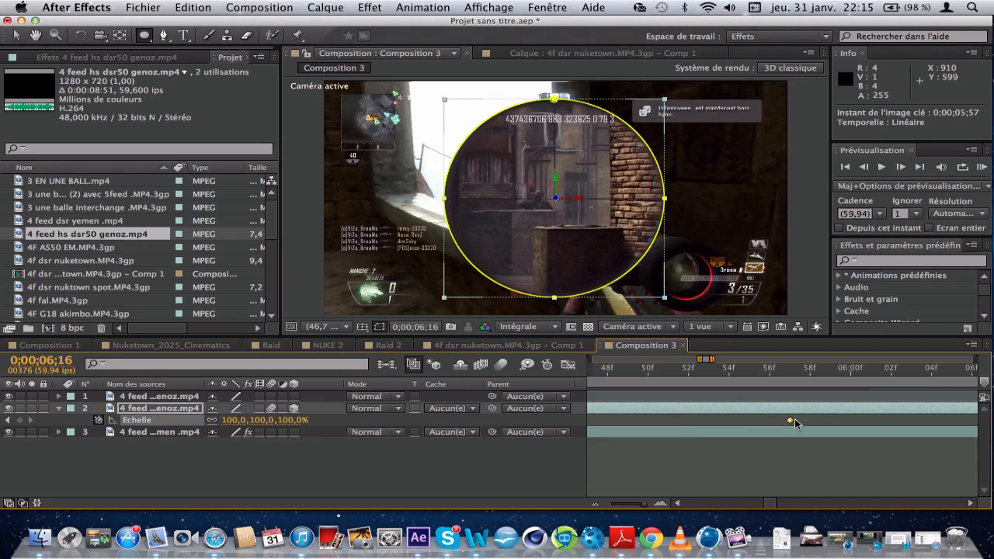
left_click_drag(706, 360, 713, 359)
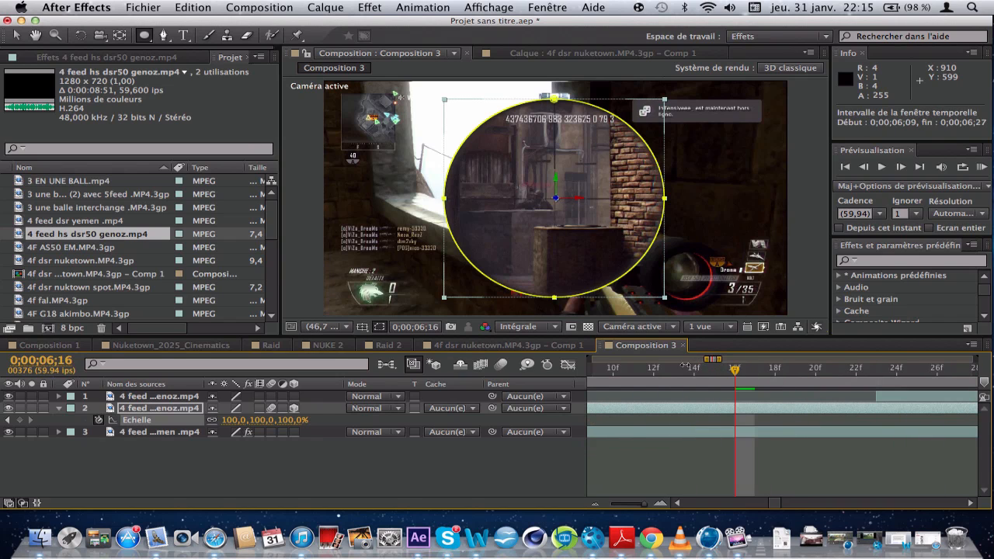
Try an X Rotation of -12° on the time-remapped layer at 0;00;06;11, reset it to 0°, and collapse and deselect the layer.
left_click(639, 378)
key("r")
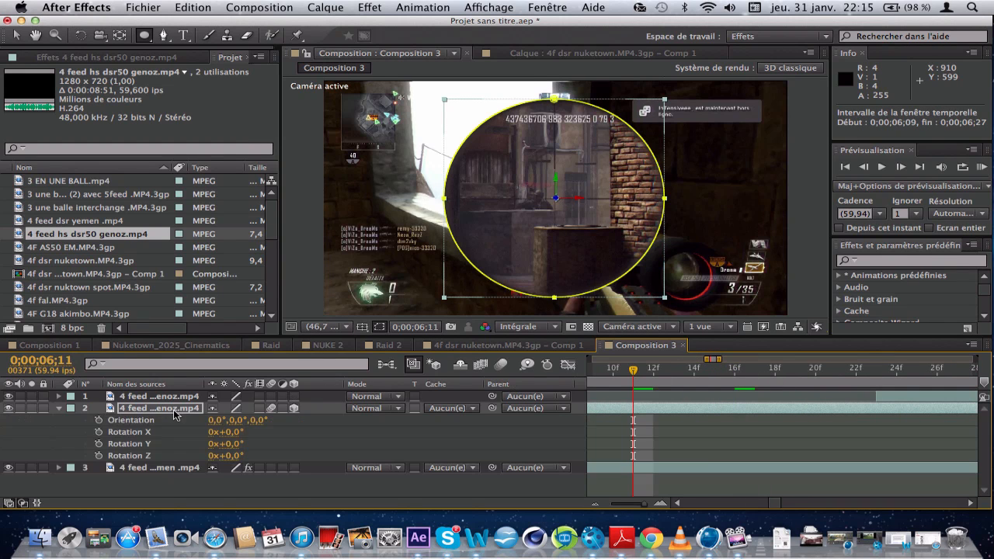
left_click_drag(241, 431, 194, 404)
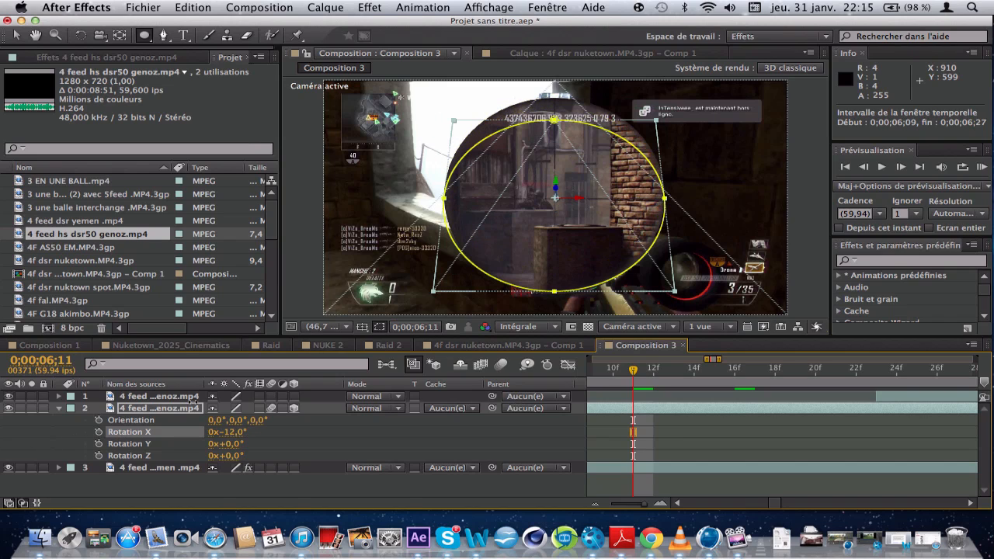
left_click(233, 432)
type("0")
key("Return")
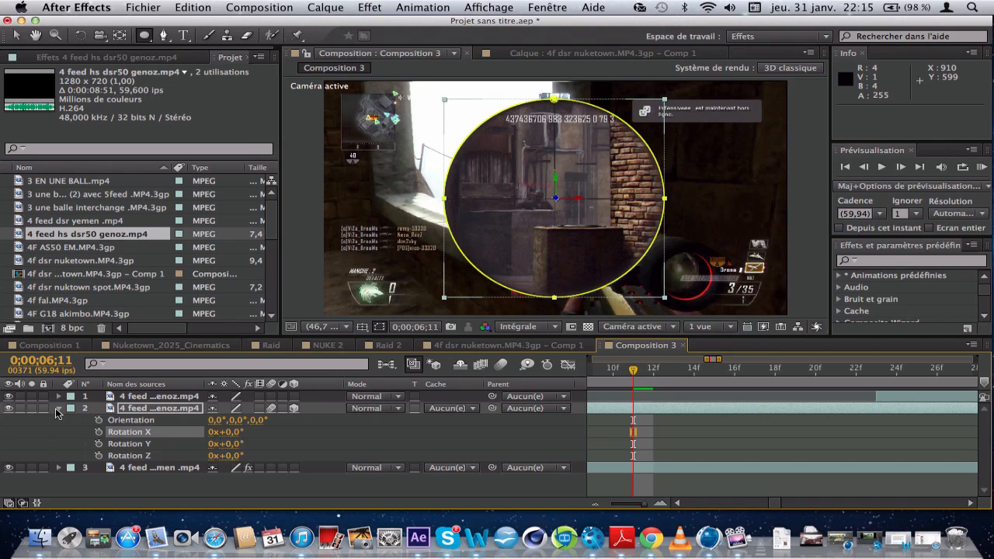
left_click(57, 408)
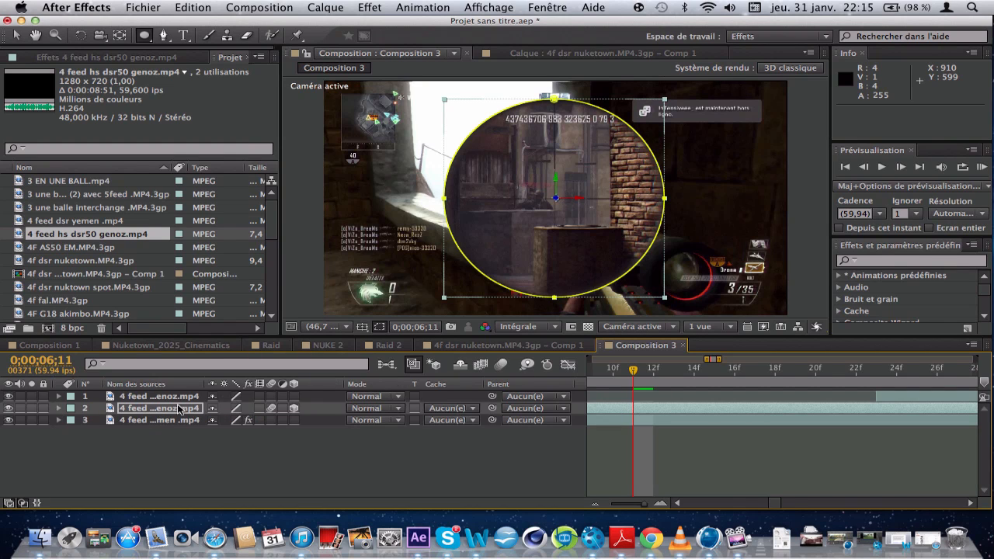
left_click(378, 483)
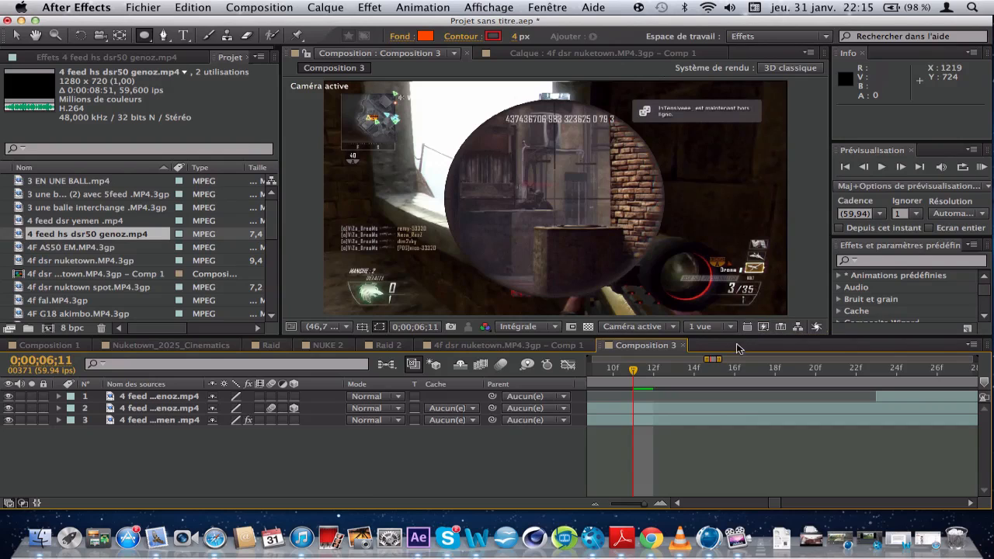
Extend the visible timeline range back to 0;00;05;50 and move the playhead to 0;00;05;56.
left_click_drag(707, 360, 701, 361)
left_click(654, 376)
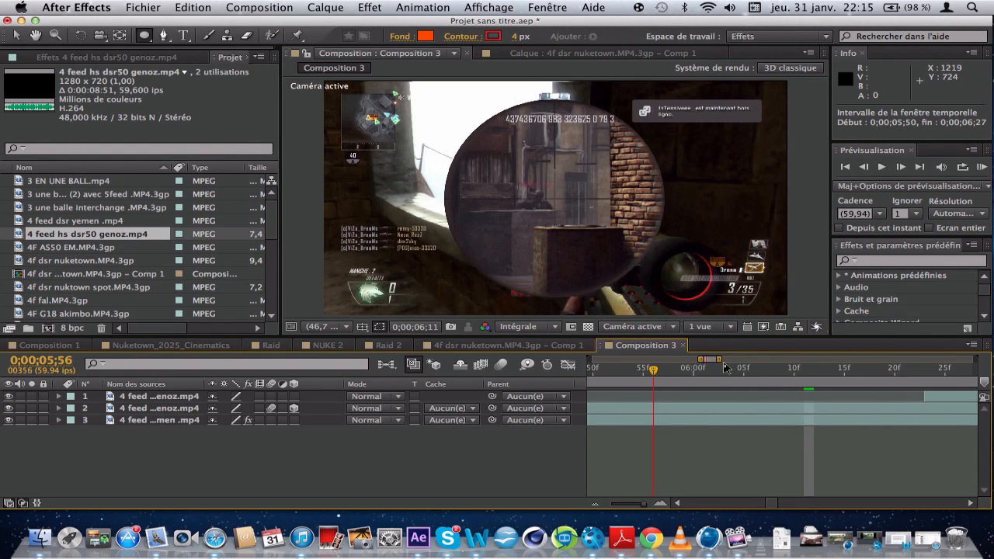